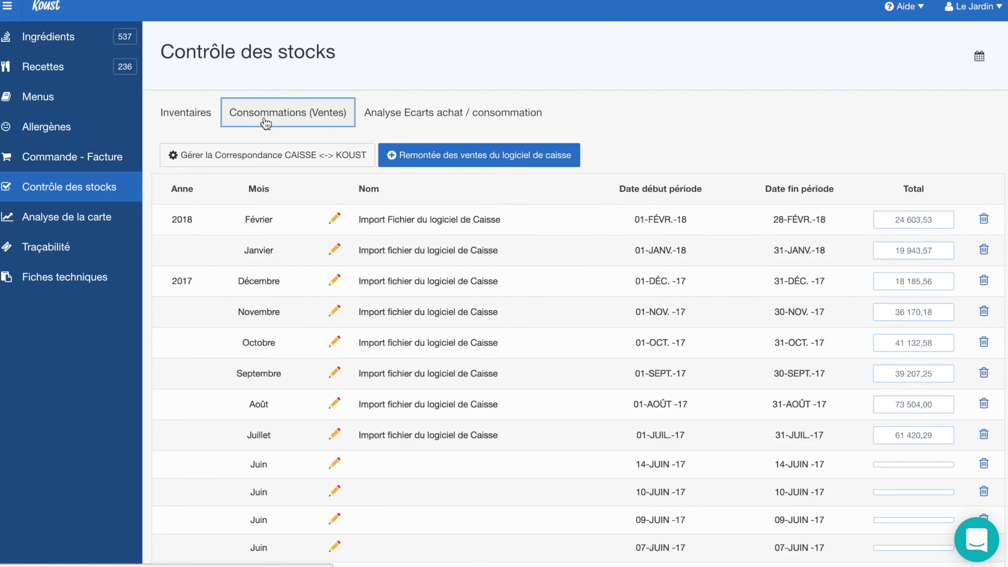
Step: Look through the stock control sections and review the list of existing inventories
{"action": "left_click", "coordinate": [394, 127]}
{"action": "left_click", "coordinate": [315, 122]}
{"action": "left_click", "coordinate": [203, 120]}
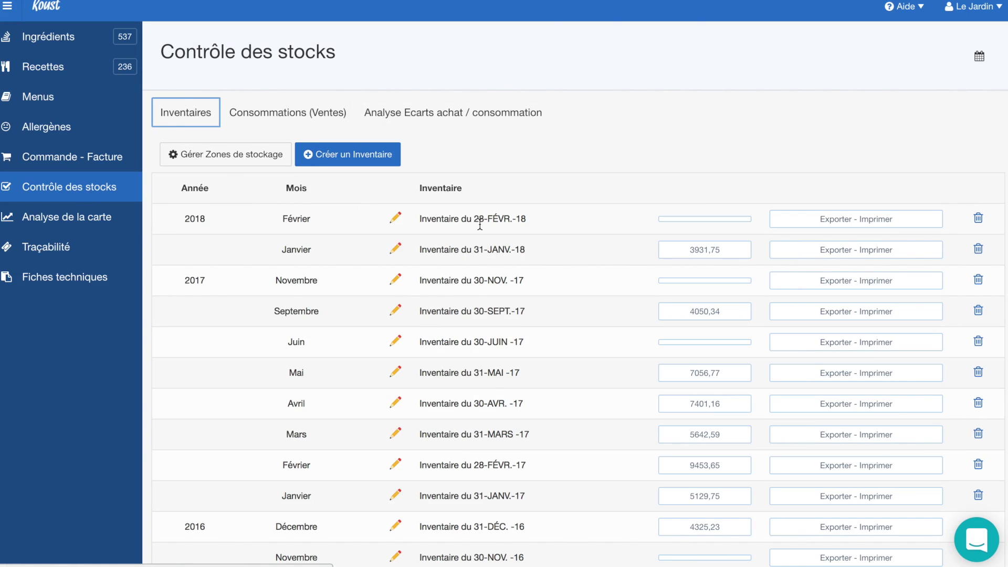
{"action": "scroll", "coordinate": [452, 409], "scroll_direction": "down", "scroll_amount": 5}
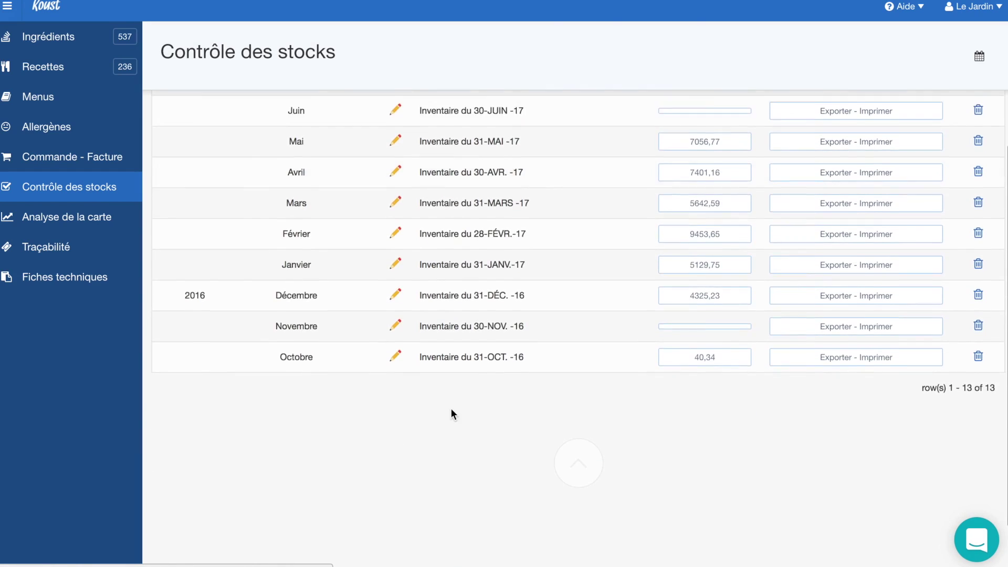
{"action": "scroll", "coordinate": [450, 409], "scroll_direction": "up", "scroll_amount": 6}
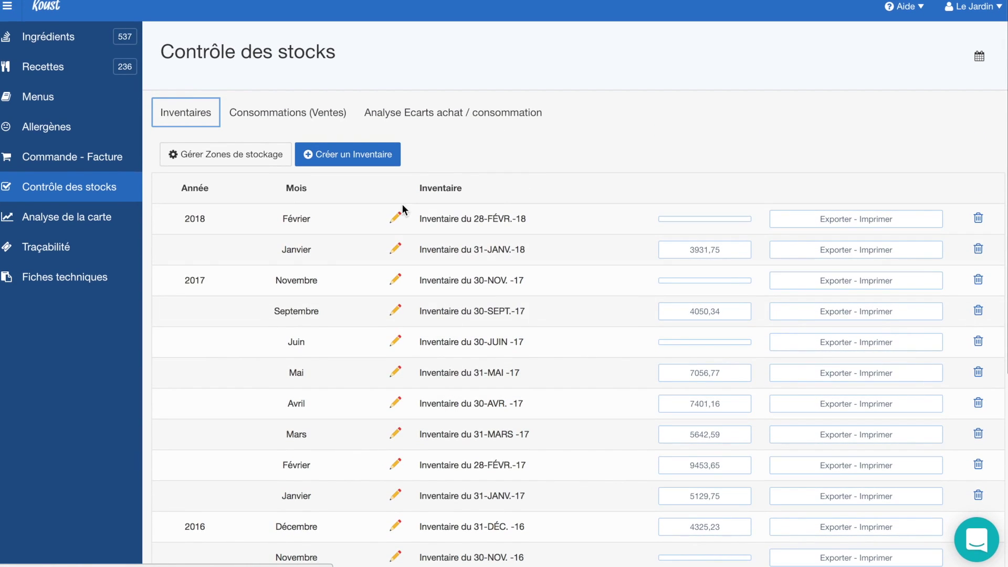
Step: Open the January 2018 inventory dated 31-JANV.-18 and review its ingredient lines
{"action": "left_click", "coordinate": [397, 251]}
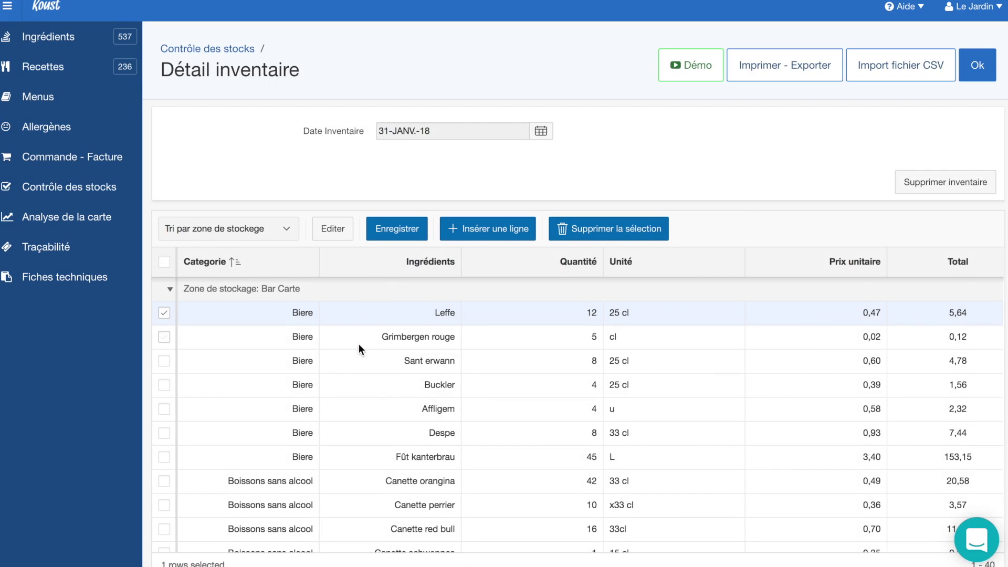
{"action": "scroll", "coordinate": [358, 344], "scroll_direction": "down", "scroll_amount": 8}
{"action": "scroll", "coordinate": [358, 343], "scroll_direction": "down", "scroll_amount": 4}
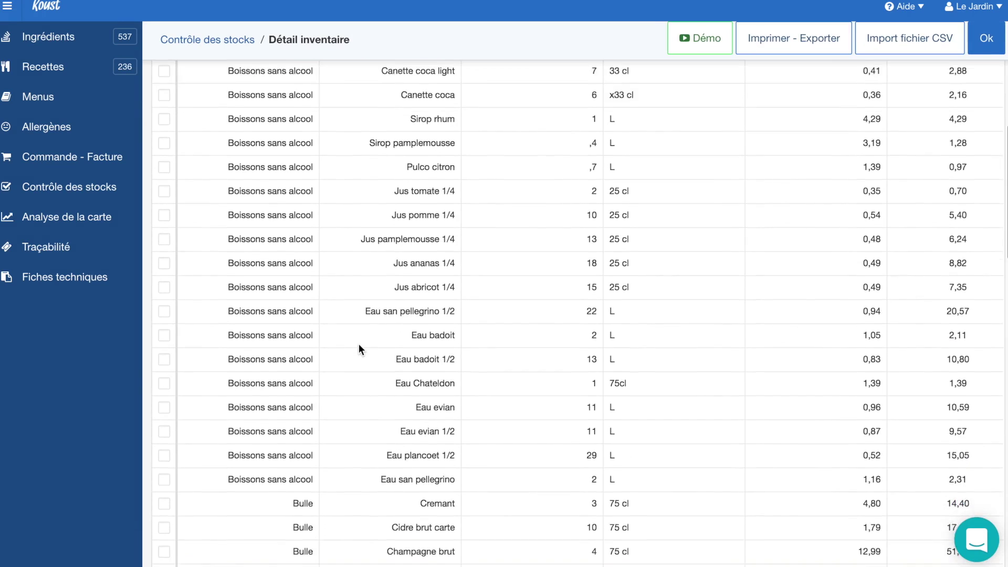
{"action": "scroll", "coordinate": [358, 343], "scroll_direction": "up", "scroll_amount": 10}
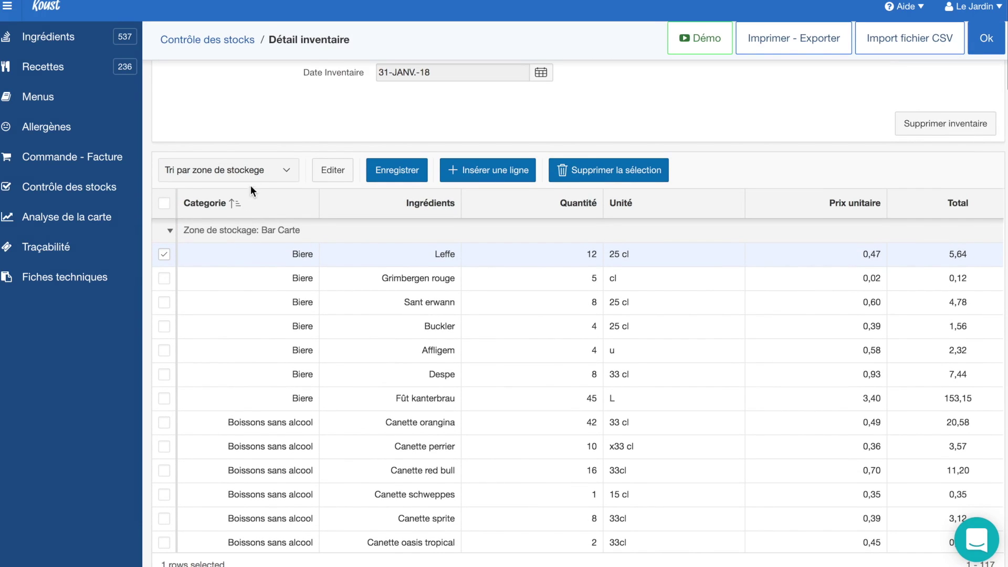
Step: Compare the inventory lines sorted by category with the same lines sorted by storage zone, keeping the storage zone sort
{"action": "left_click", "coordinate": [277, 169]}
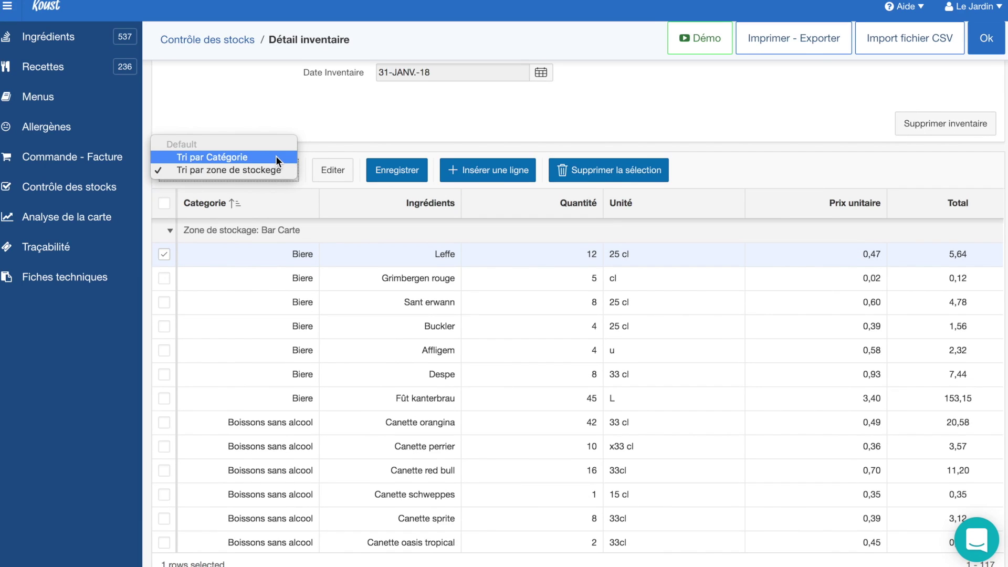
{"action": "left_click", "coordinate": [275, 157]}
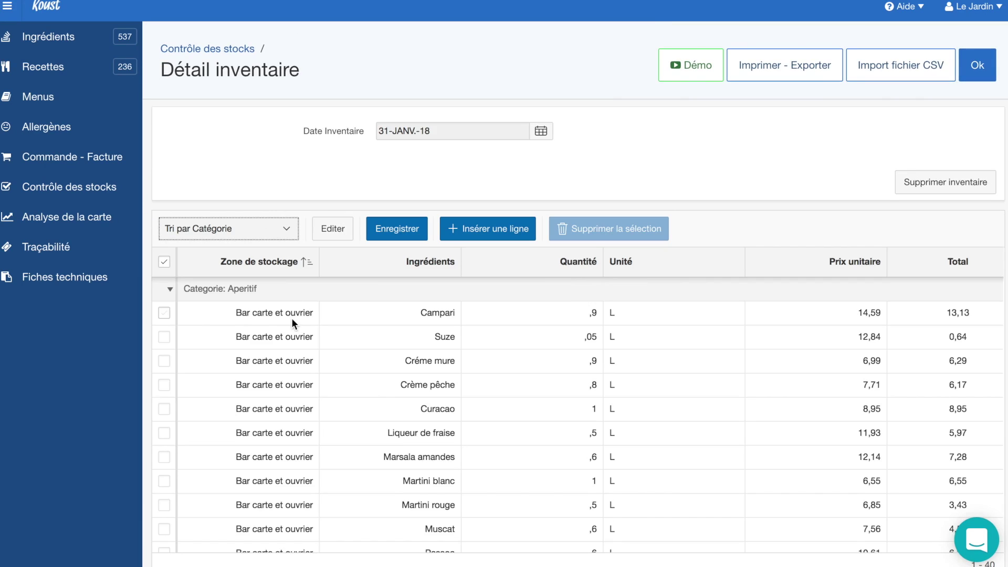
{"action": "left_click", "coordinate": [291, 224]}
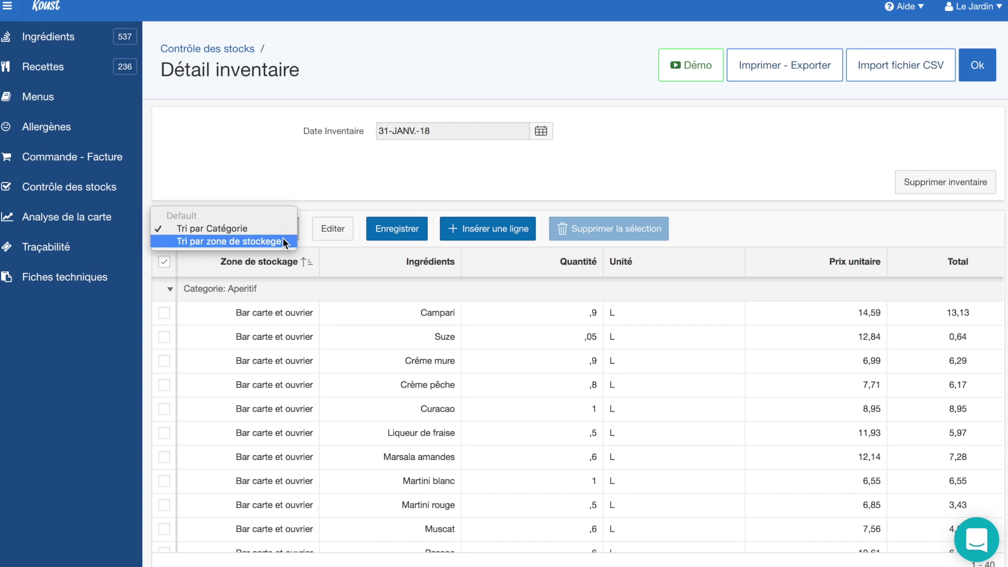
{"action": "left_click", "coordinate": [283, 241]}
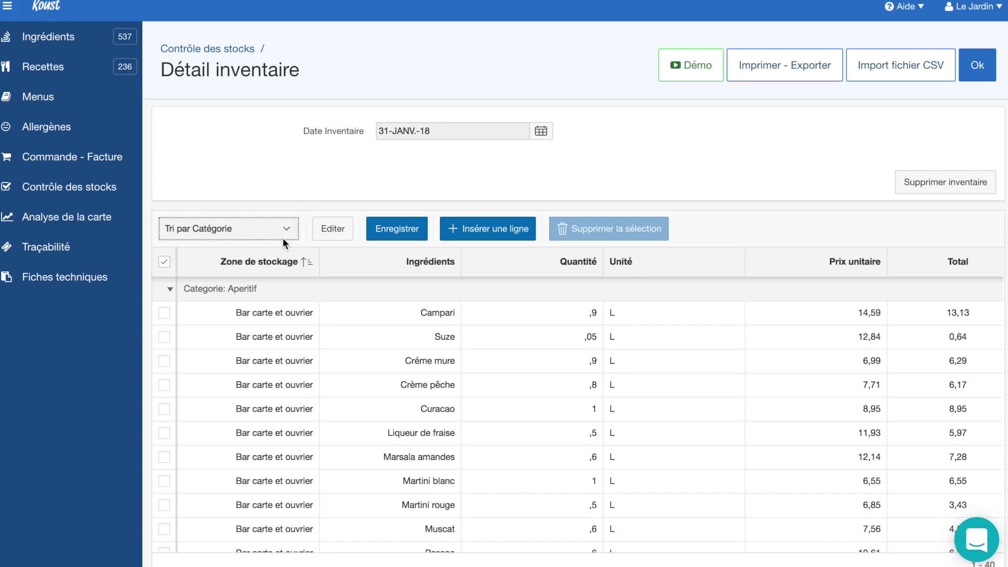
{"action": "scroll", "coordinate": [279, 319], "scroll_direction": "down", "scroll_amount": 4}
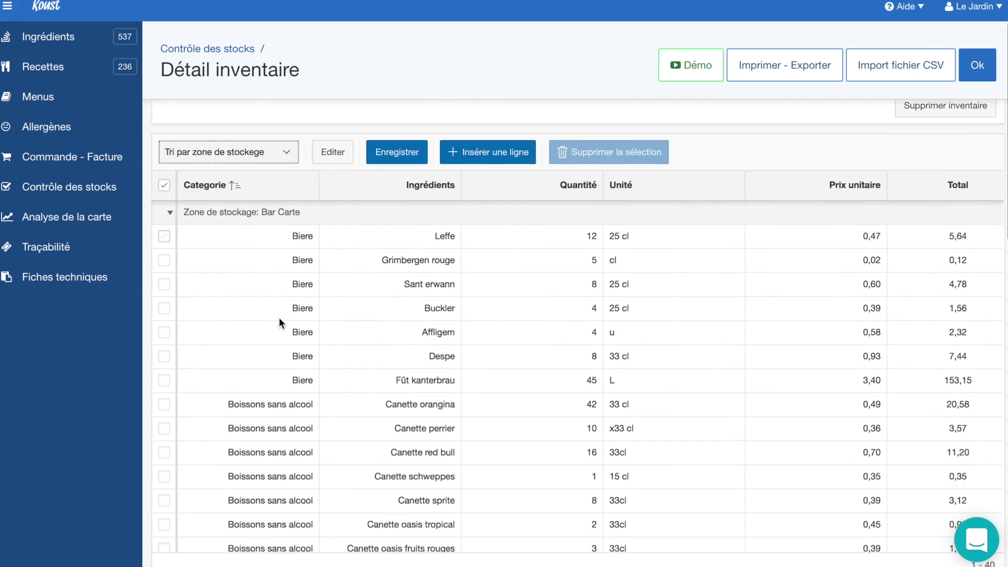
{"action": "scroll", "coordinate": [279, 318], "scroll_direction": "up", "scroll_amount": 4}
{"action": "scroll", "coordinate": [279, 317], "scroll_direction": "down", "scroll_amount": 8}
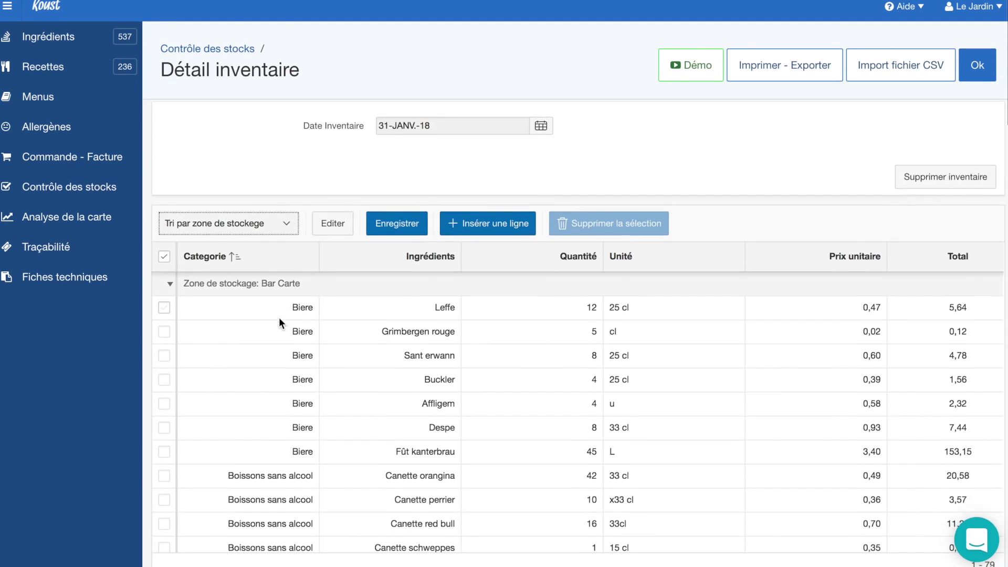
{"action": "scroll", "coordinate": [279, 318], "scroll_direction": "up", "scroll_amount": 7}
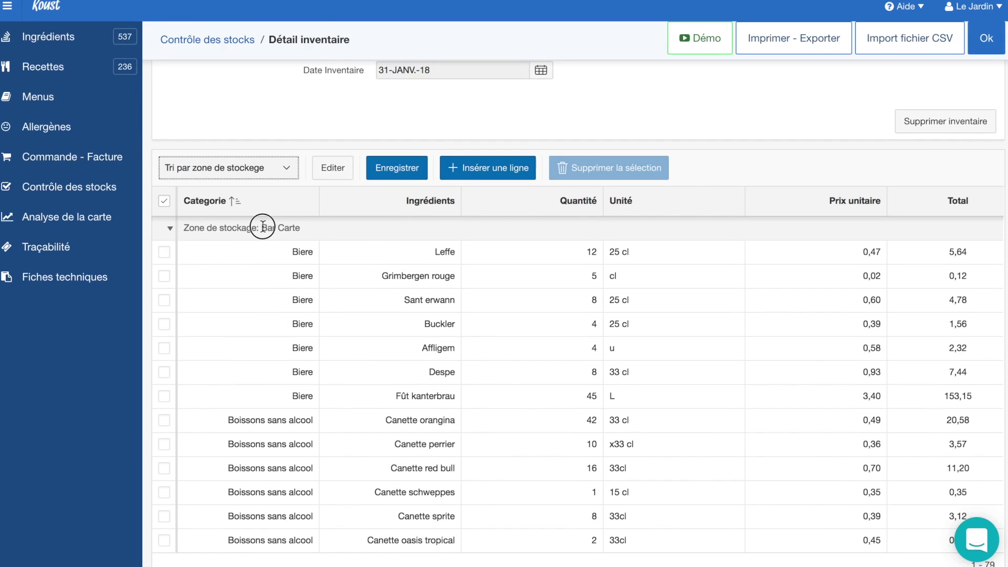
Step: Examine the Bar Carte storage zone group and the category of its Leffe line
{"action": "left_click", "coordinate": [308, 230]}
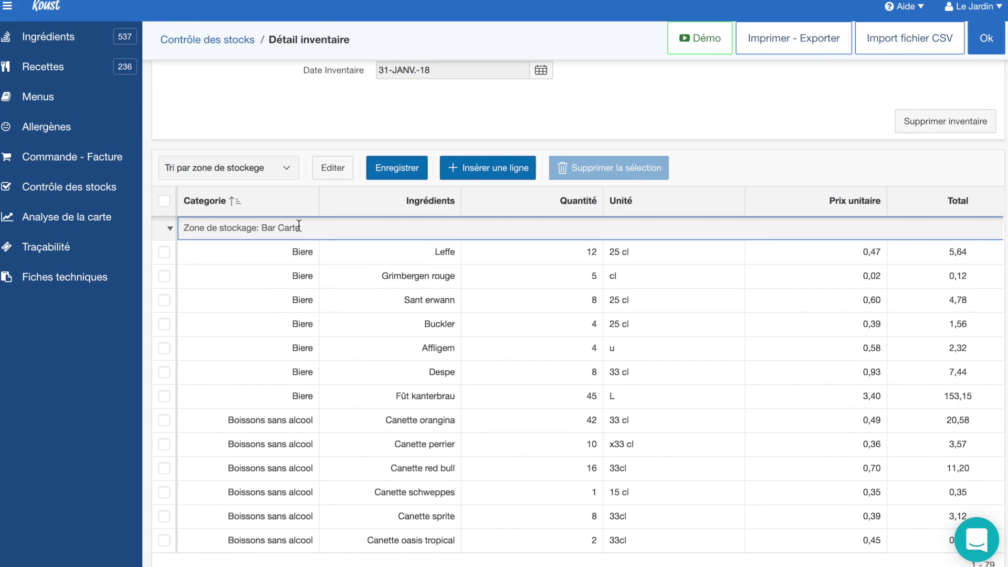
{"action": "left_click", "coordinate": [268, 229]}
{"action": "left_click", "coordinate": [300, 254]}
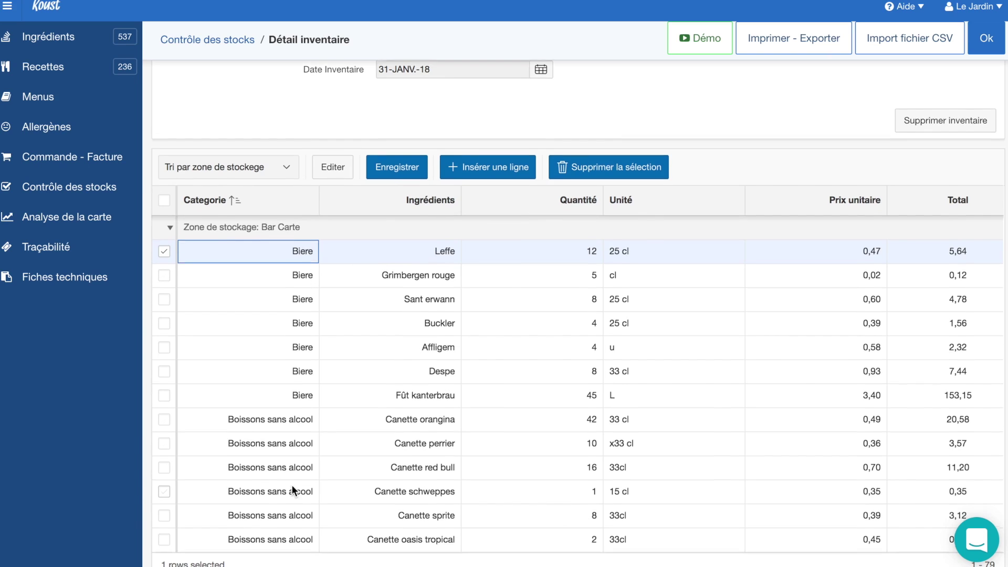
{"action": "scroll", "coordinate": [292, 487], "scroll_direction": "down", "scroll_amount": 2}
{"action": "scroll", "coordinate": [291, 486], "scroll_direction": "up", "scroll_amount": 3}
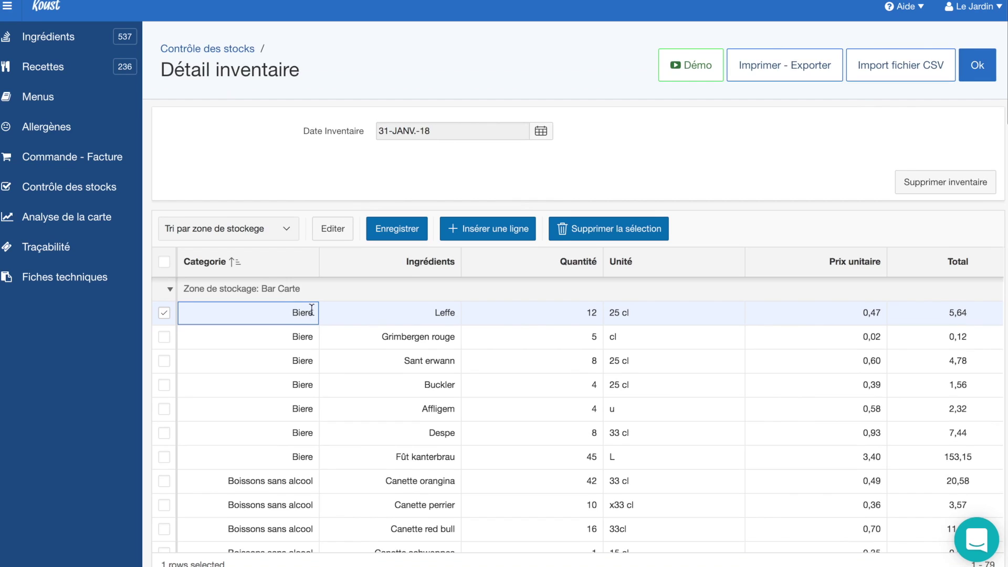
Step: Open the Campari ingredient's stock settings and view the available storage zones
{"action": "left_click", "coordinate": [62, 39]}
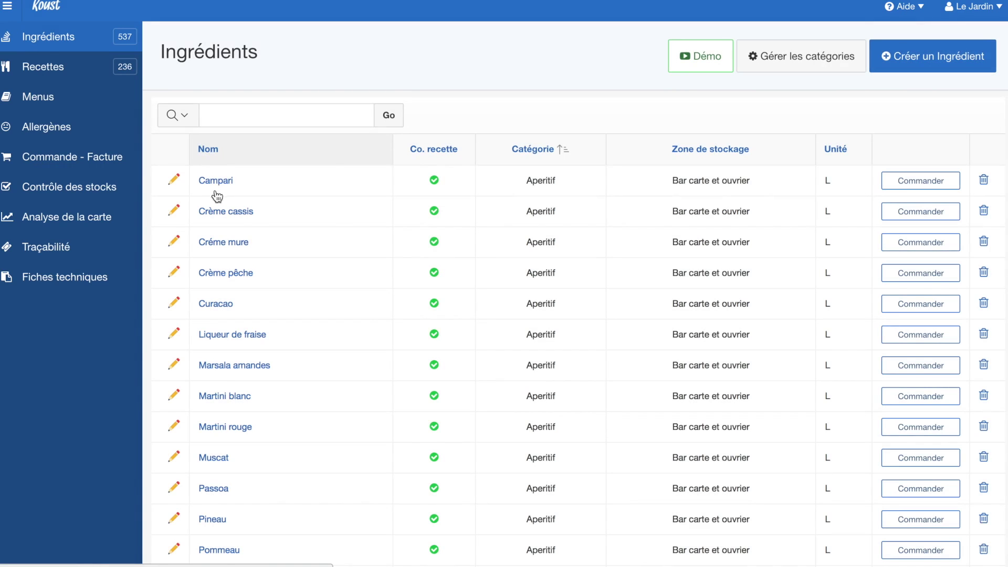
{"action": "left_click", "coordinate": [218, 185]}
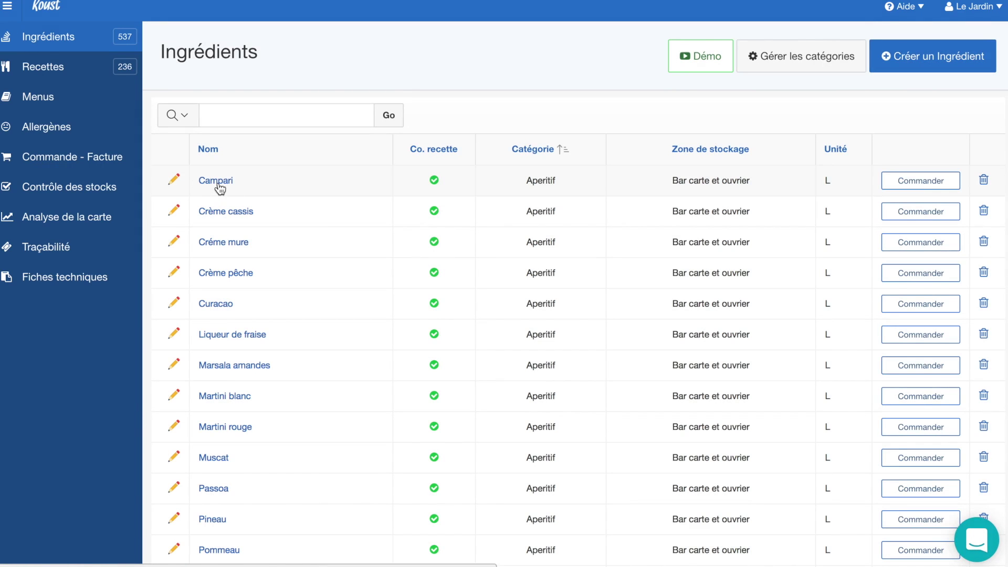
{"action": "left_click", "coordinate": [474, 265]}
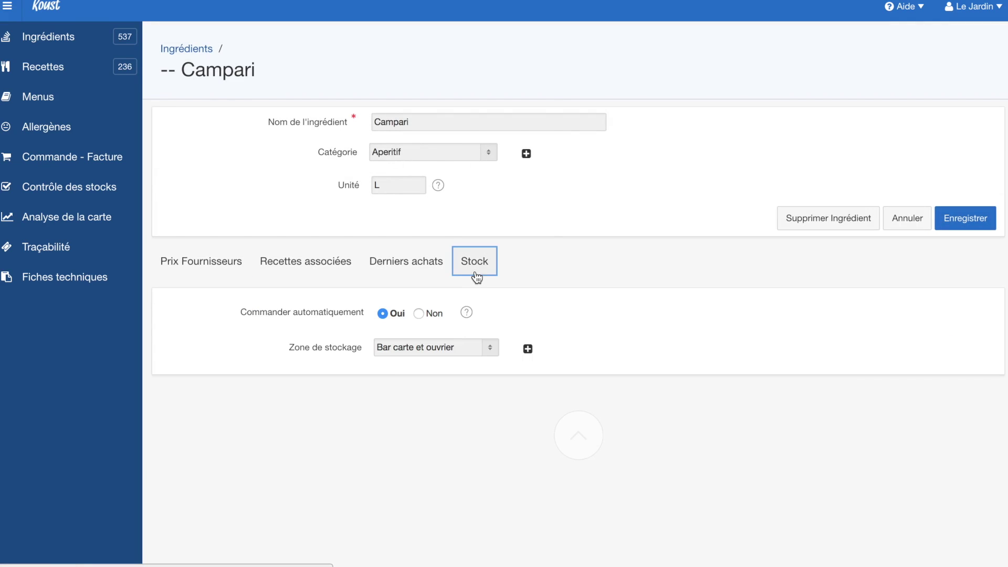
{"action": "left_click", "coordinate": [488, 350]}
{"action": "left_click", "coordinate": [489, 350]}
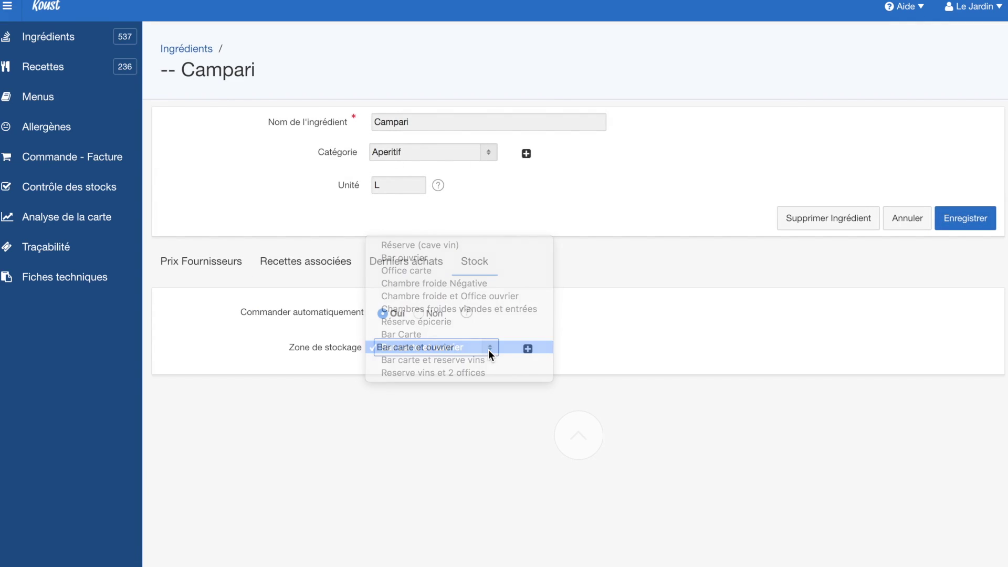
Step: Return to the 31-JANV.-18 inventory in stock control and sort its lines by category
{"action": "left_click", "coordinate": [70, 190]}
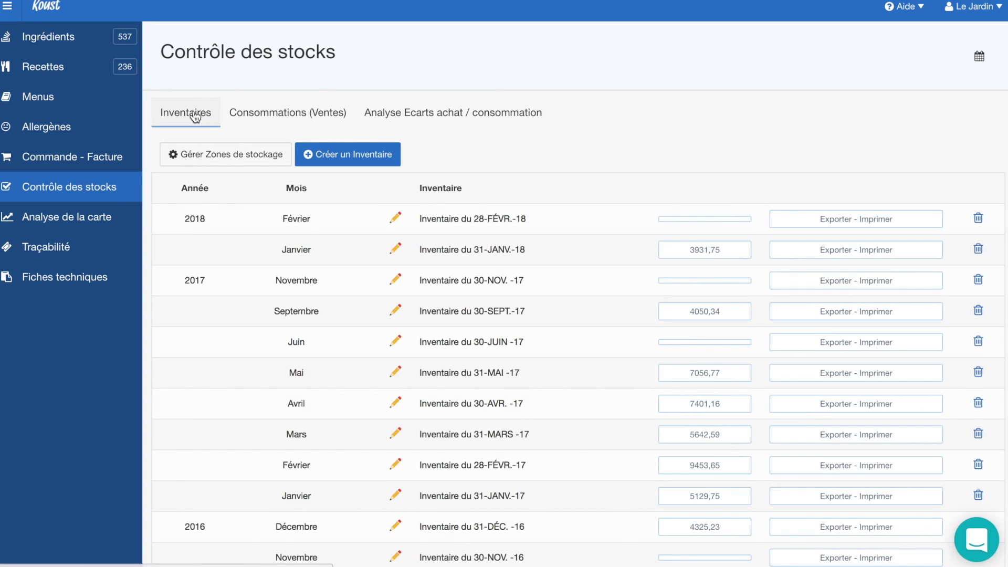
{"action": "left_click", "coordinate": [397, 253]}
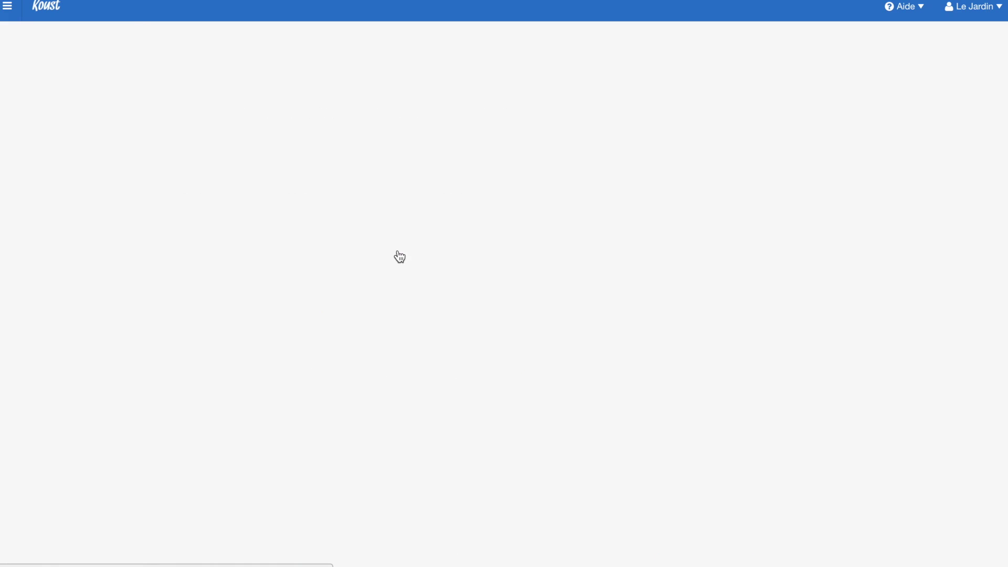
{"action": "left_click", "coordinate": [272, 228]}
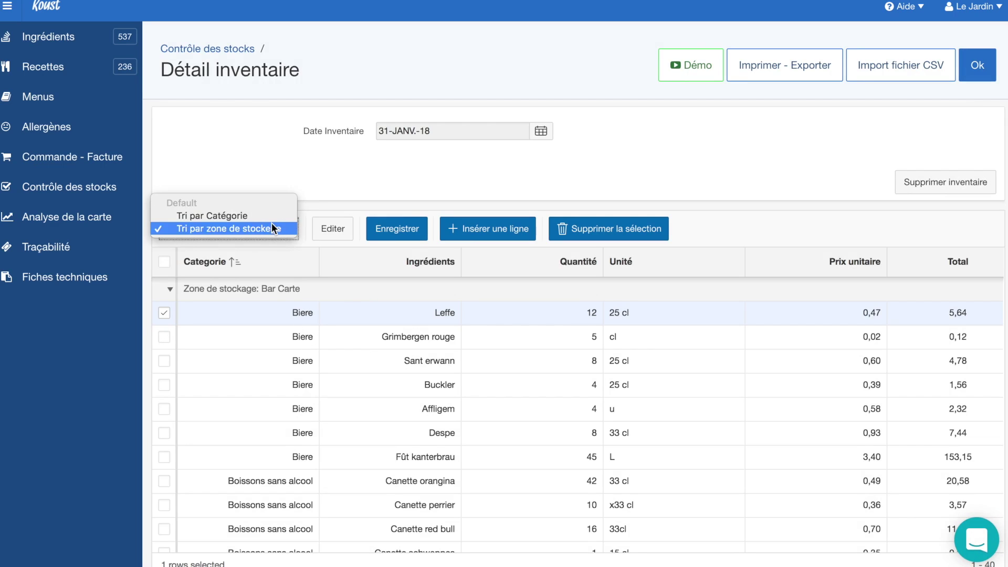
{"action": "left_click", "coordinate": [268, 214]}
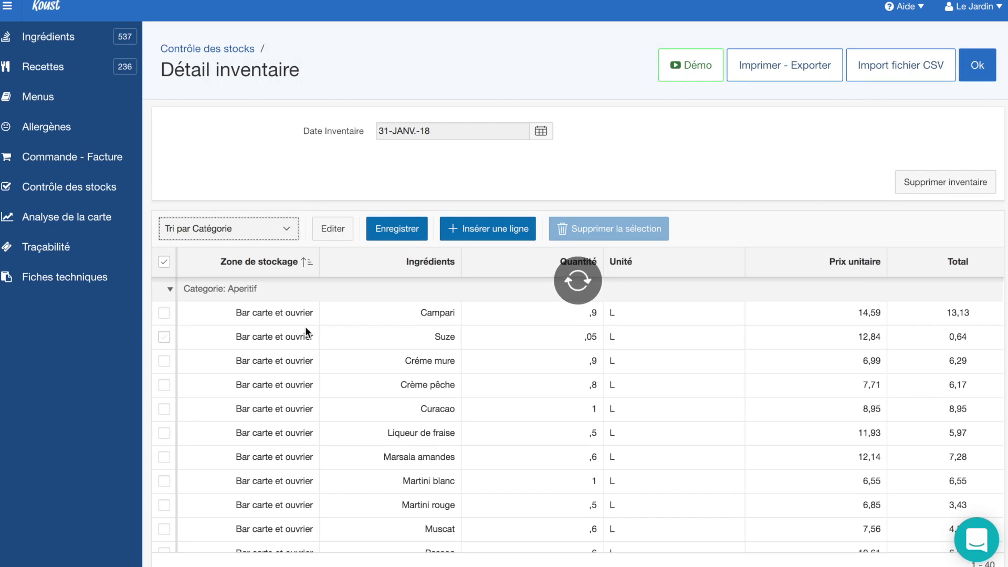
Step: View the storage zone choices on the Campari line, and open the Suze storage zone and Campari quantity for editing
{"action": "double_click", "coordinate": [302, 313]}
{"action": "left_click", "coordinate": [301, 313]}
{"action": "left_click", "coordinate": [302, 313]}
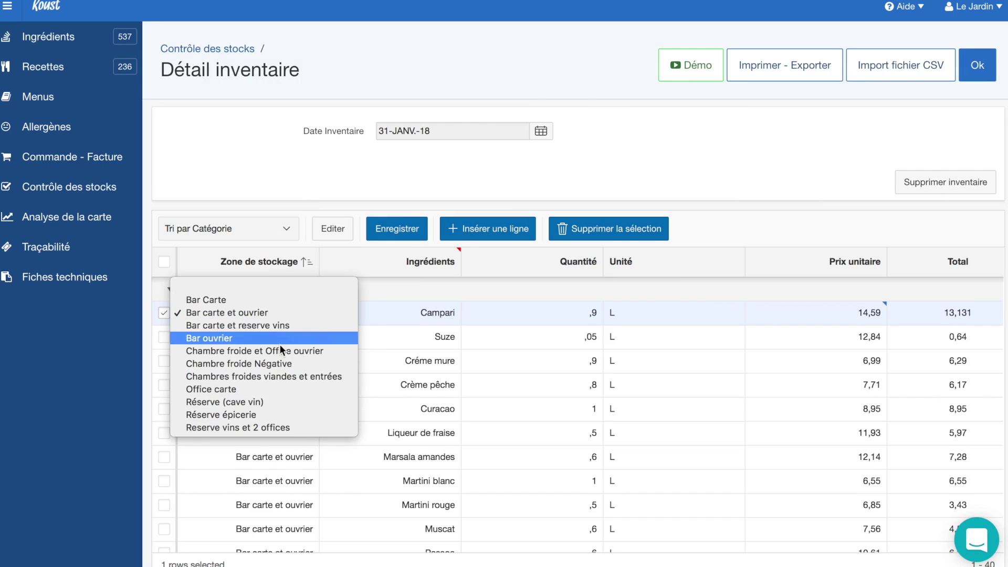
{"action": "left_click", "coordinate": [379, 300]}
{"action": "left_click", "coordinate": [333, 316]}
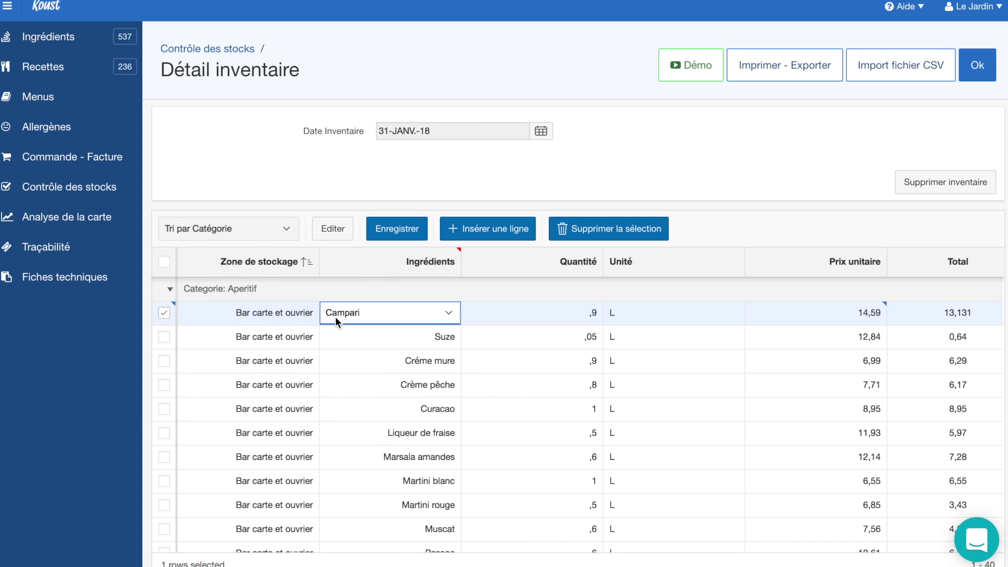
{"action": "left_click", "coordinate": [279, 314]}
{"action": "left_click", "coordinate": [291, 335]}
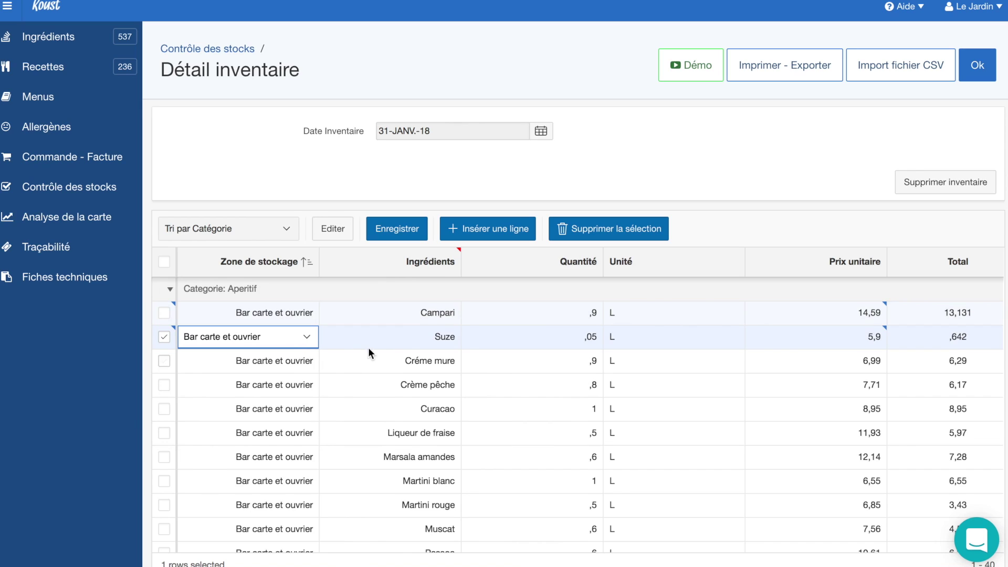
{"action": "left_click", "coordinate": [500, 313]}
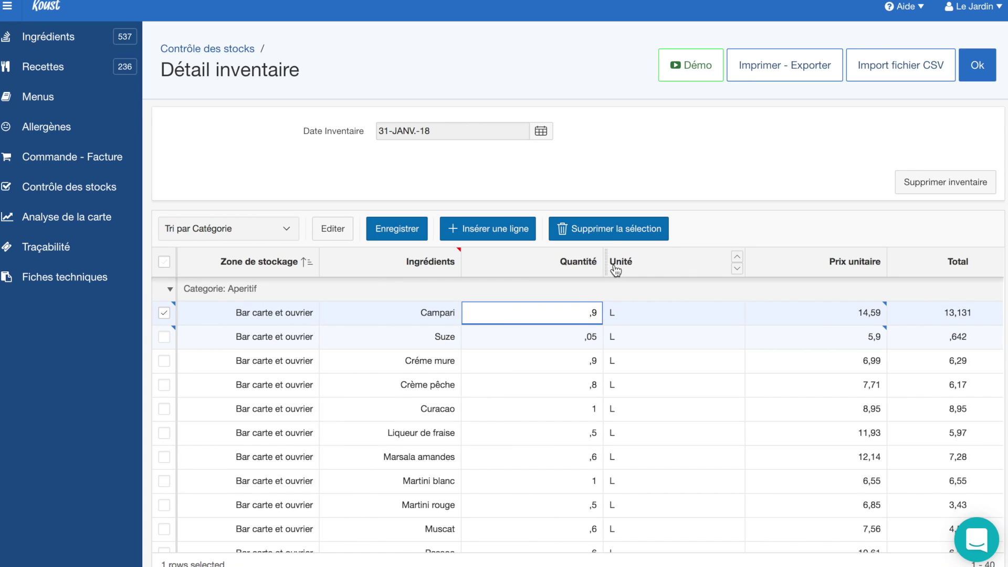
Step: Start a new inventory from the stock control list and set its date to 31-Mars-18
{"action": "left_click", "coordinate": [211, 51]}
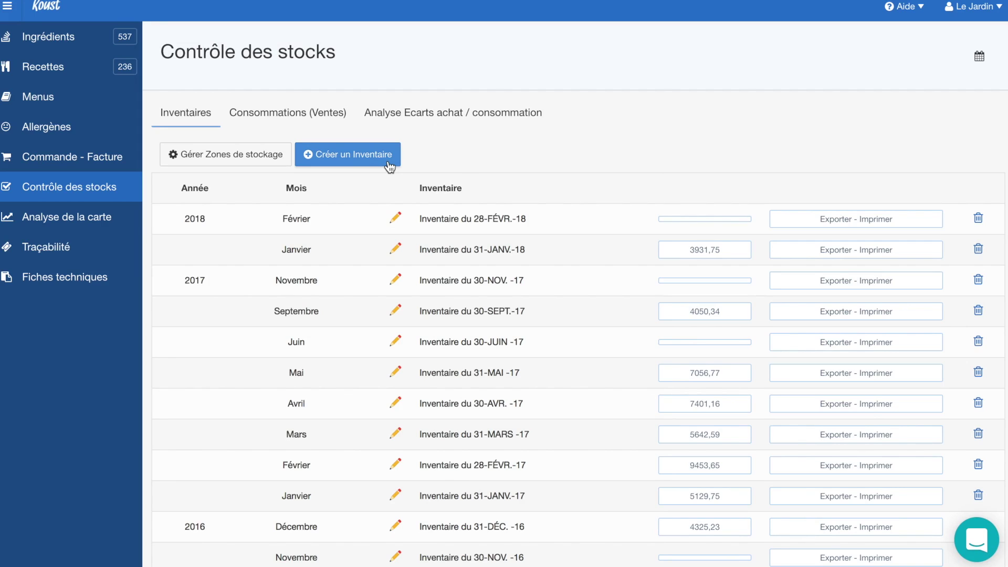
{"action": "left_click", "coordinate": [388, 163]}
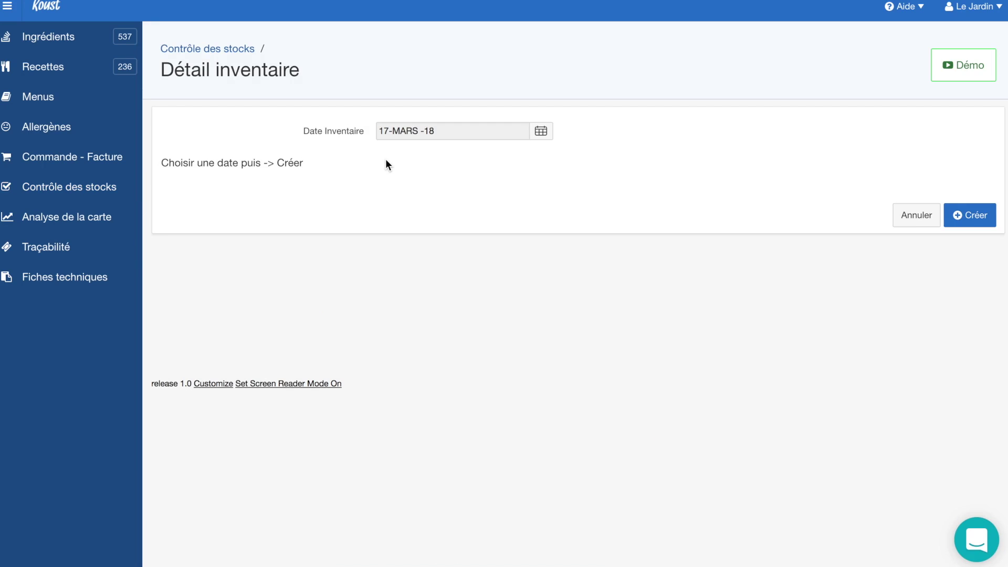
{"action": "left_click", "coordinate": [549, 134]}
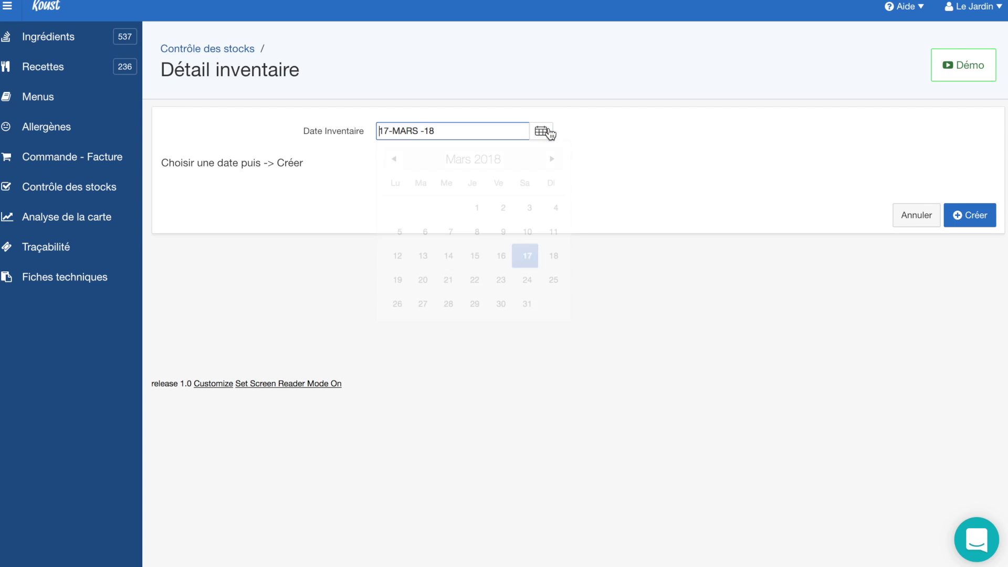
{"action": "left_click", "coordinate": [524, 301]}
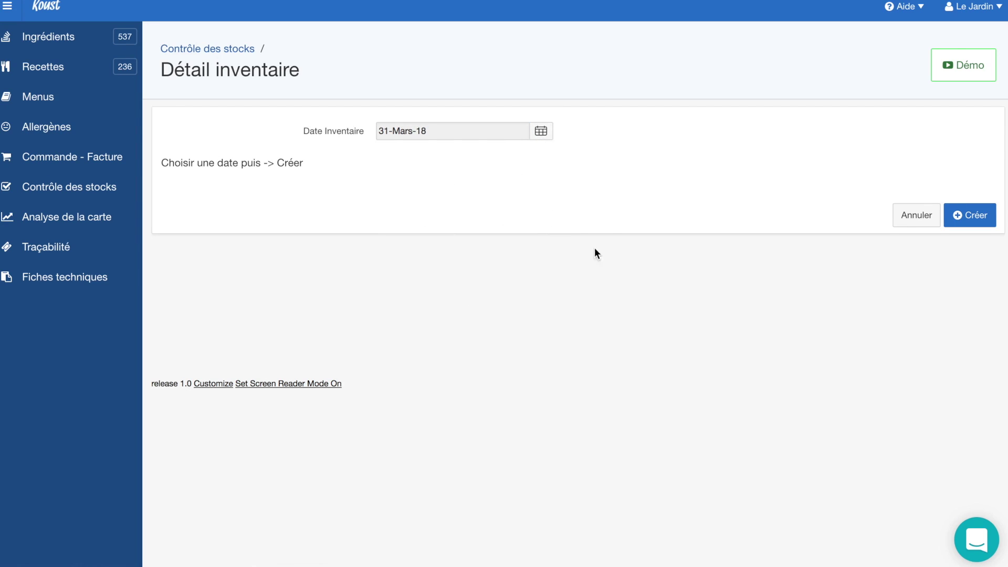
Step: Change the new inventory's date to 30-Avr.-18 and create it
{"action": "left_click", "coordinate": [545, 140]}
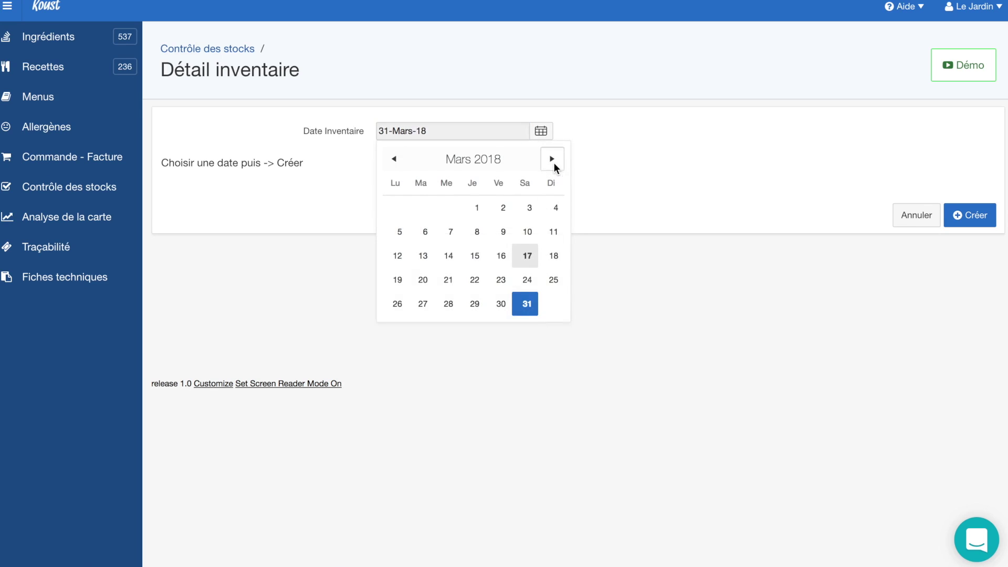
{"action": "left_click", "coordinate": [552, 159]}
{"action": "left_click", "coordinate": [398, 328]}
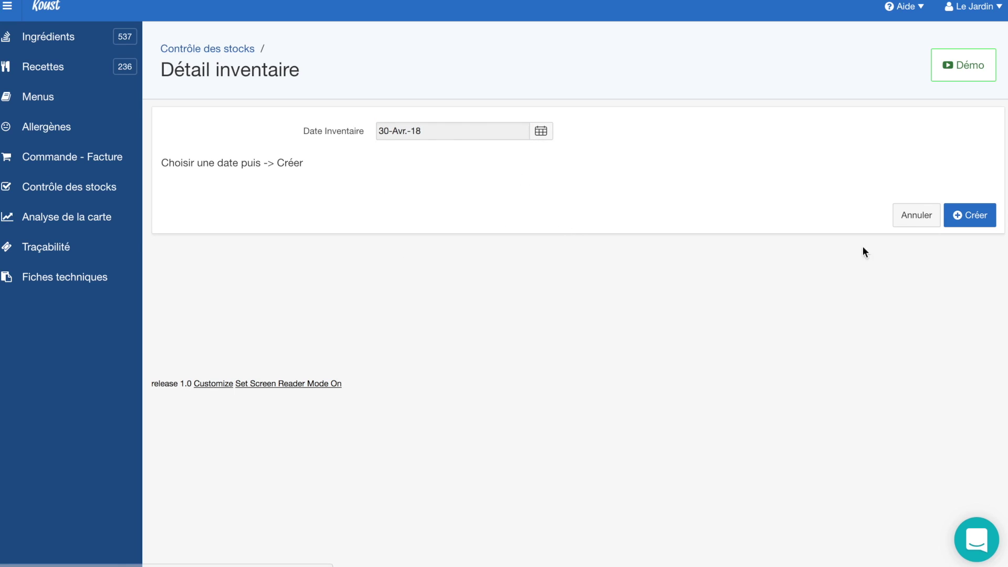
{"action": "left_click", "coordinate": [960, 217]}
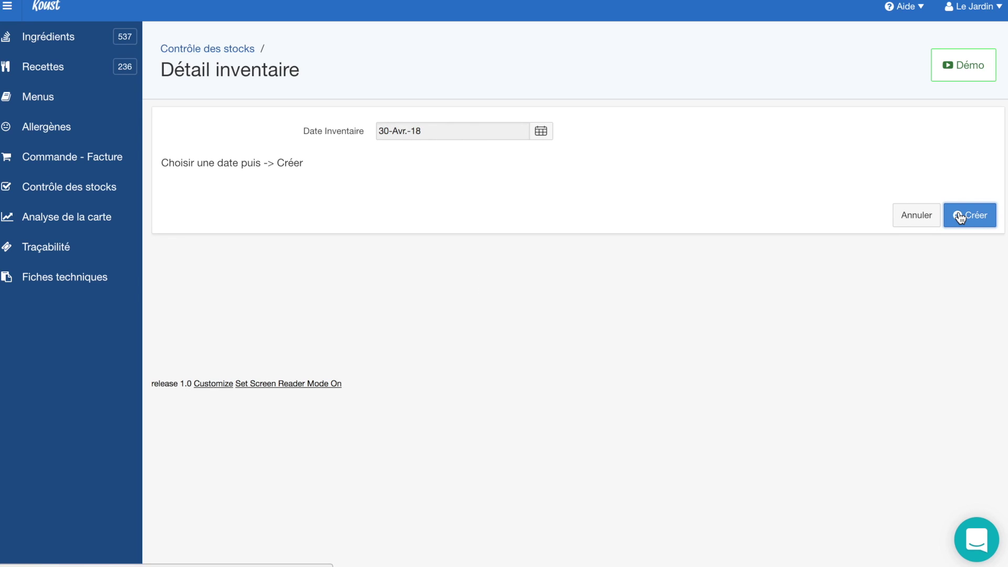
Step: Sort the 30-AVR.-18 inventory's lines by storage zone
{"action": "left_click", "coordinate": [574, 310]}
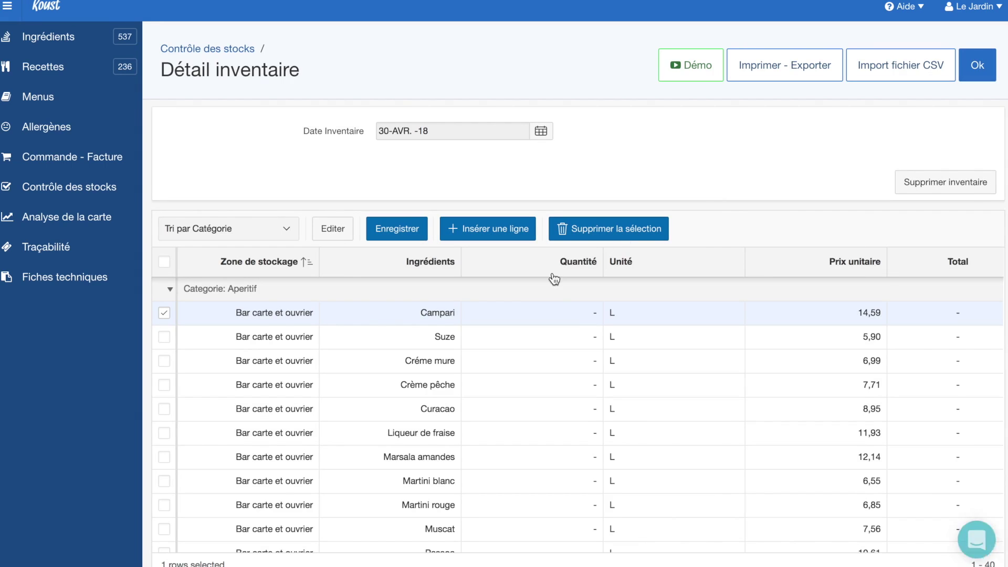
{"action": "left_click", "coordinate": [578, 320]}
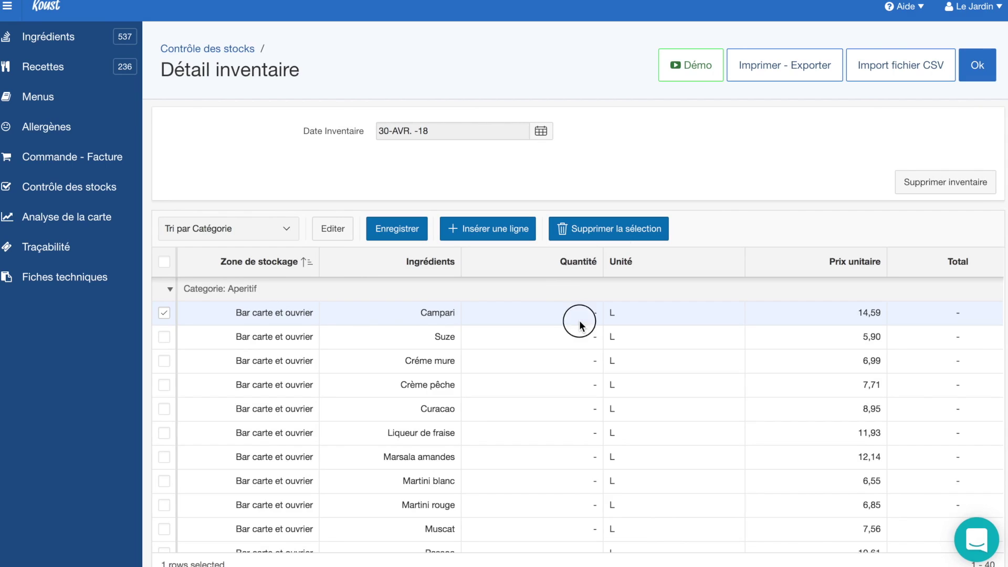
{"action": "left_click", "coordinate": [281, 227]}
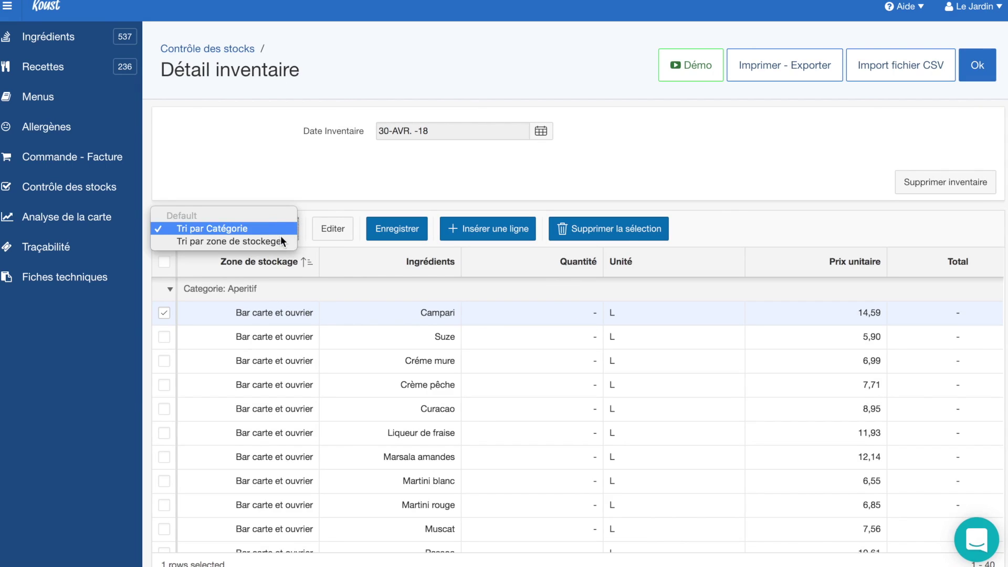
{"action": "left_click", "coordinate": [279, 238]}
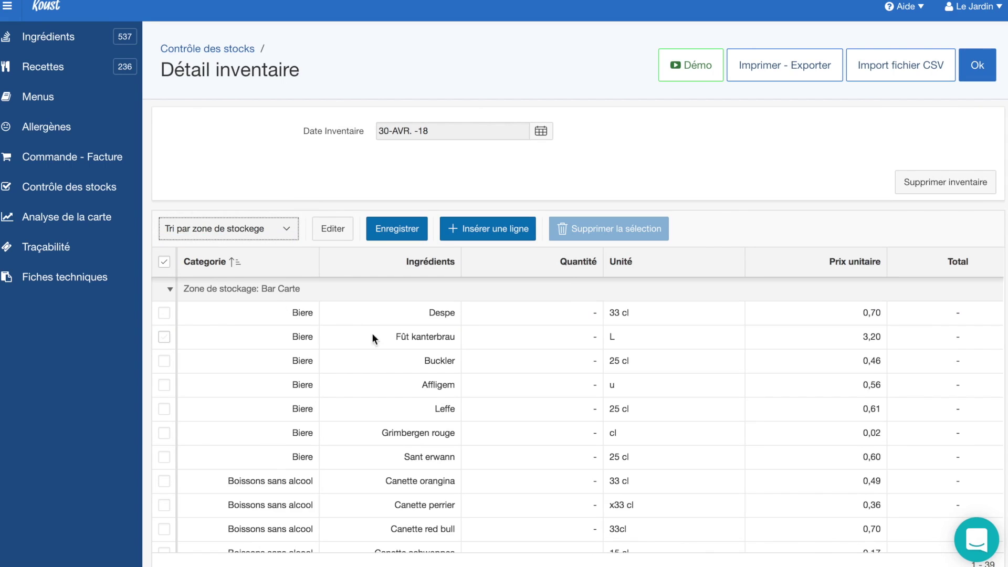
Step: Set the Despe quantity to 23 in the Bar Carte zone and open the Fût kanterbrau quantity for editing
{"action": "scroll", "coordinate": [587, 345], "scroll_direction": "down", "scroll_amount": 6}
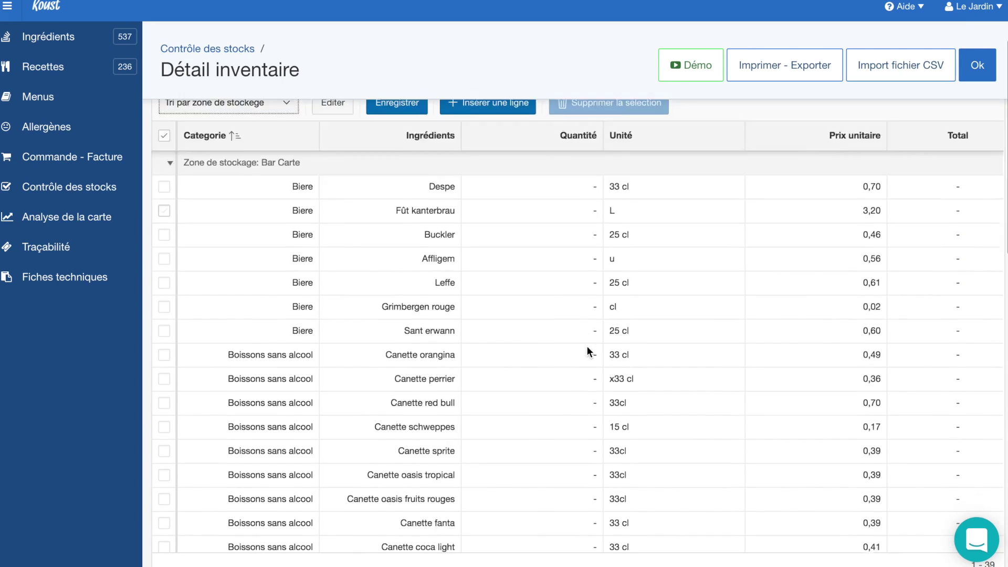
{"action": "scroll", "coordinate": [587, 346], "scroll_direction": "up", "scroll_amount": 5}
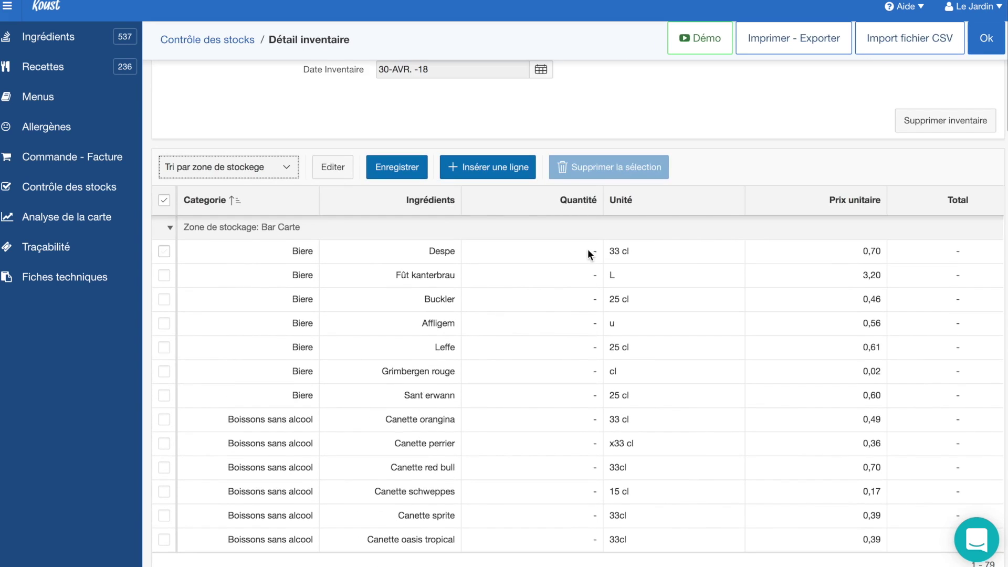
{"action": "left_click", "coordinate": [592, 254]}
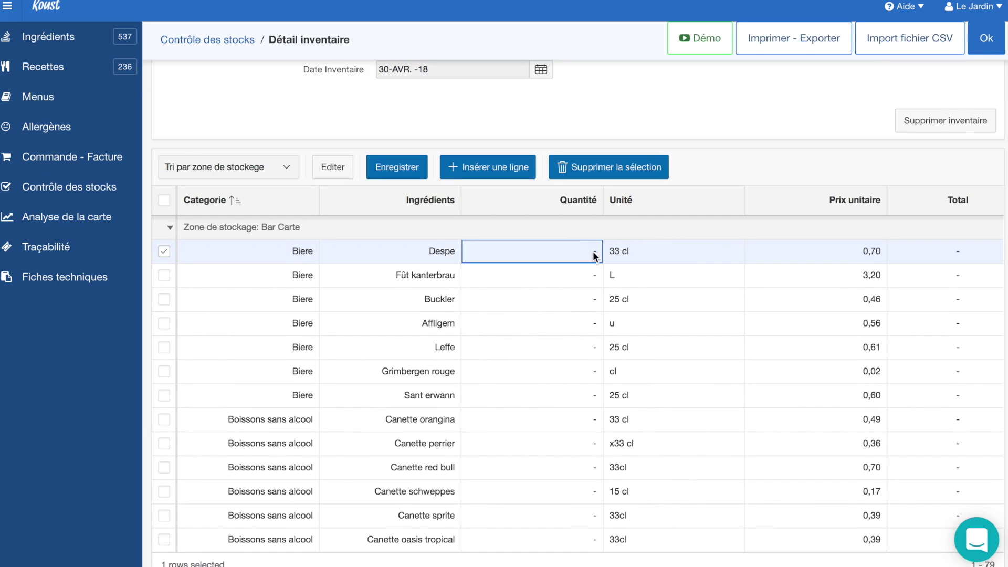
{"action": "double_click", "coordinate": [596, 252]}
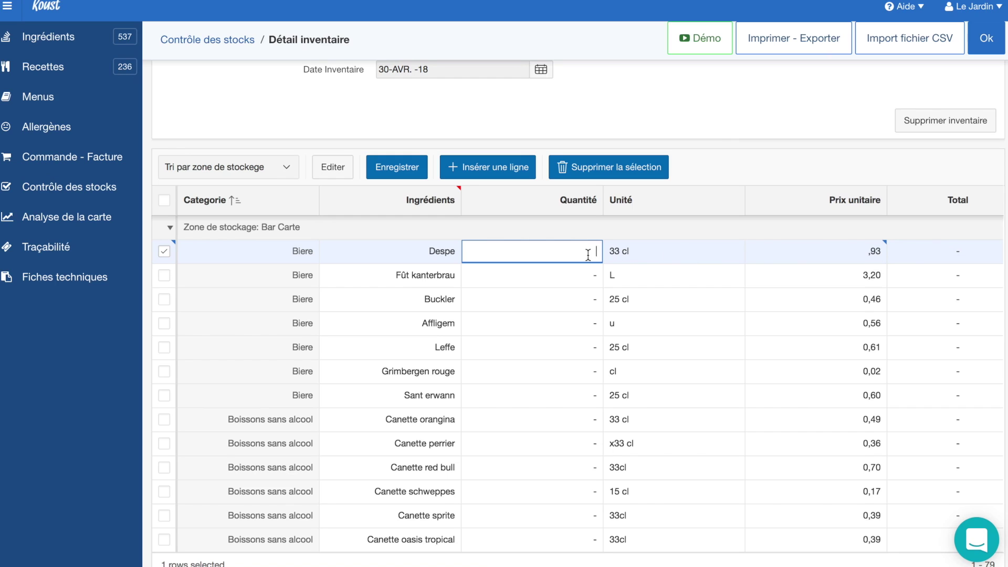
{"action": "type", "text": "23"}
{"action": "left_click", "coordinate": [578, 271]}
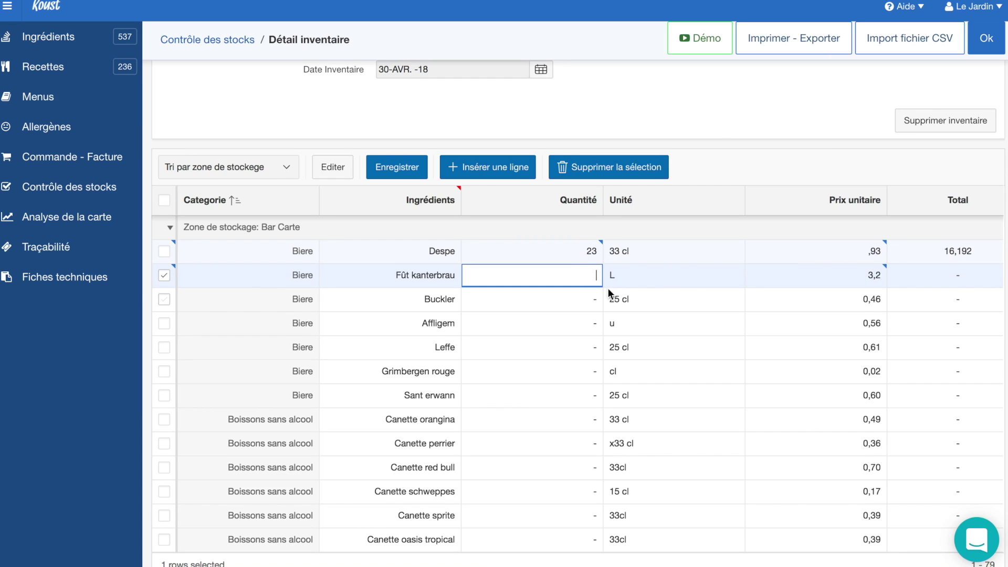
{"action": "scroll", "coordinate": [599, 271], "scroll_direction": "down", "scroll_amount": 1}
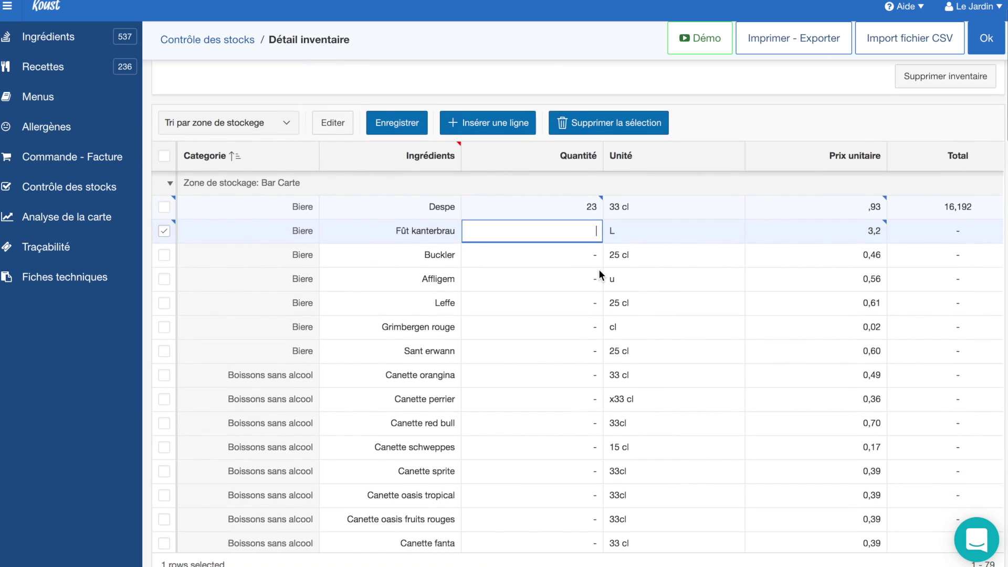
{"action": "scroll", "coordinate": [599, 270], "scroll_direction": "up", "scroll_amount": 2}
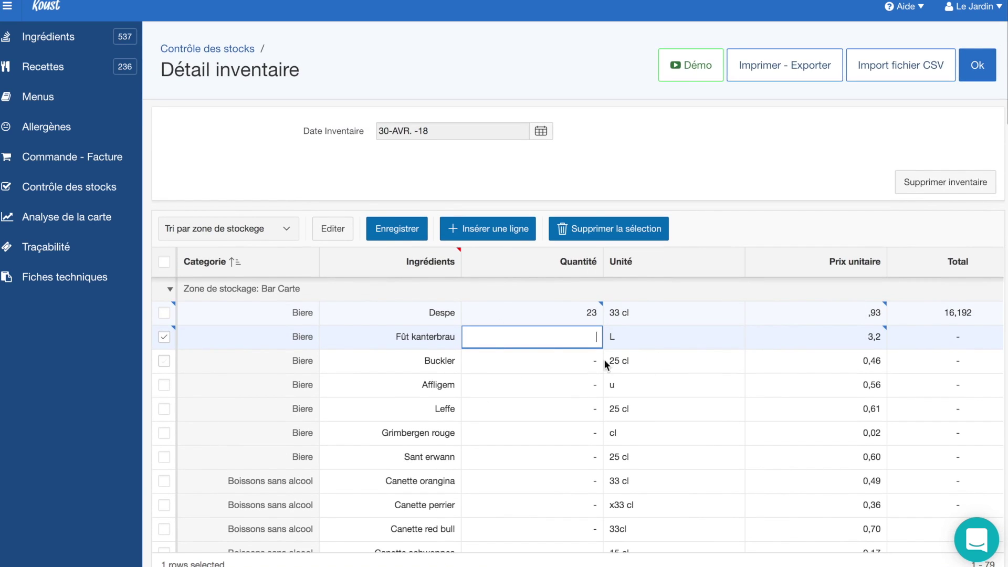
Step: Export the inventory as a CSV file organised by category
{"action": "left_click", "coordinate": [778, 79]}
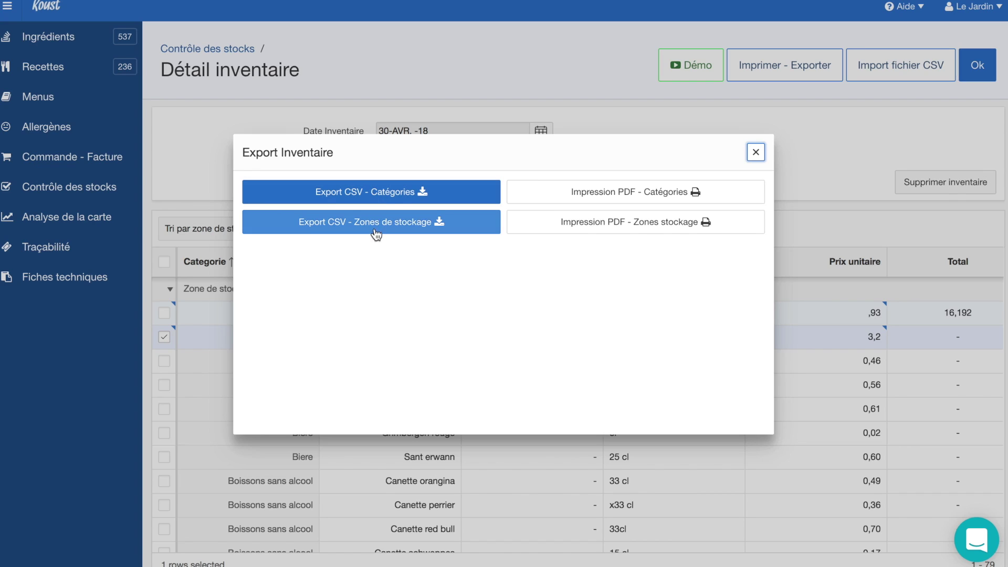
{"action": "left_click", "coordinate": [382, 196]}
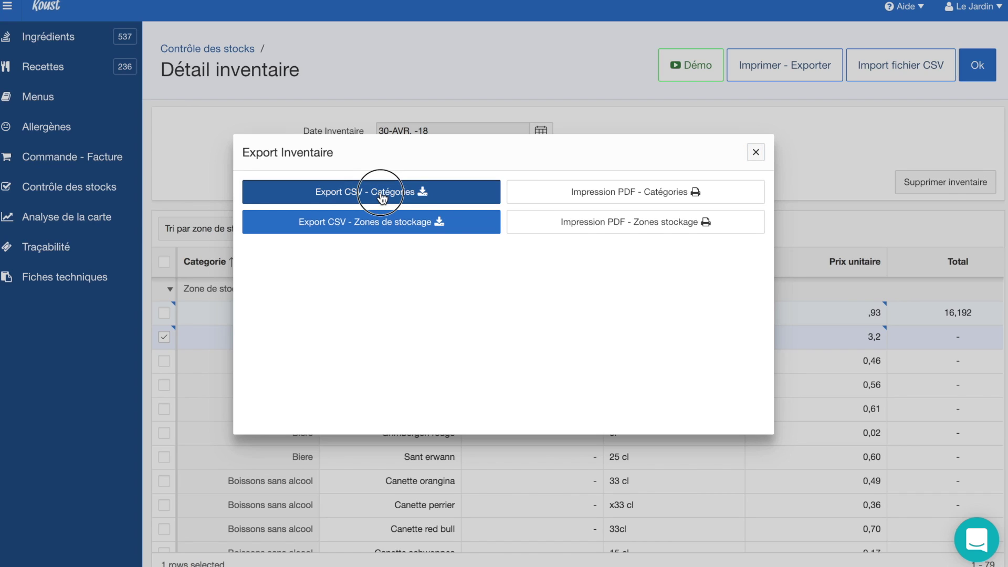
{"action": "left_click", "coordinate": [386, 201]}
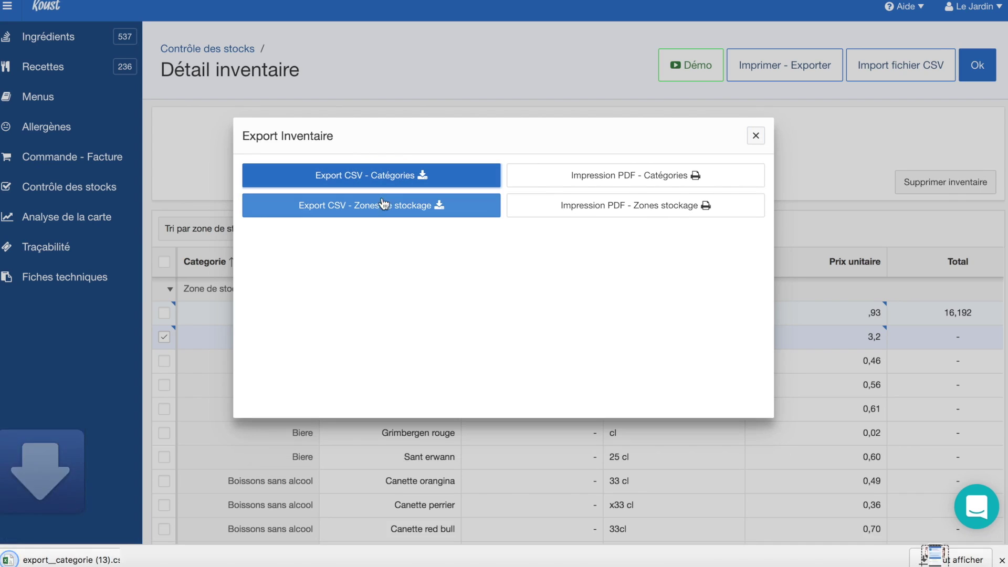
Step: Open the exported export__categorie (13).csv in Excel, narrow the Numero column and fit the Nom produit column to its contents
{"action": "left_click", "coordinate": [83, 565]}
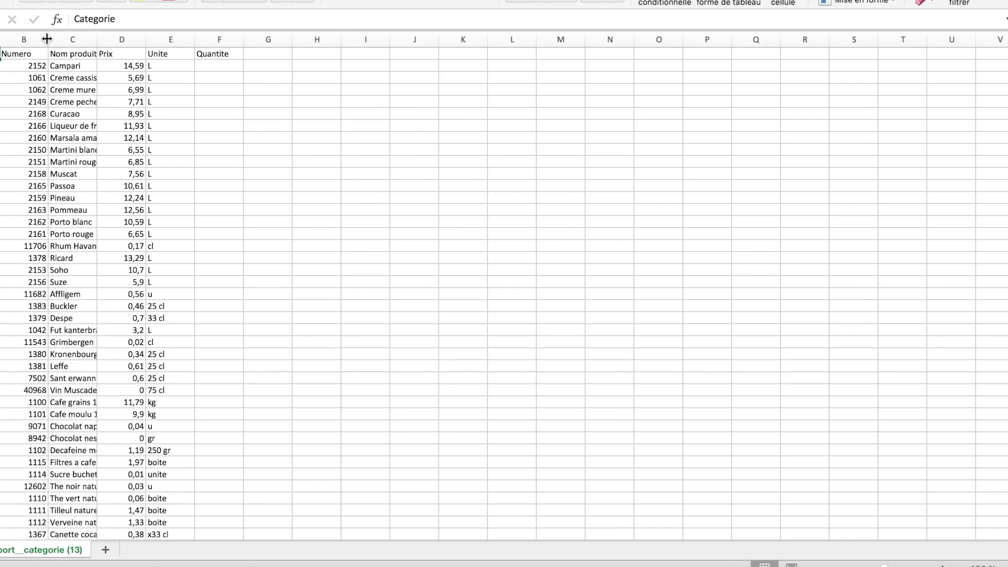
{"action": "left_click_drag", "start_coordinate": [48, 39], "coordinate": [35, 40]}
{"action": "double_click", "coordinate": [83, 39]}
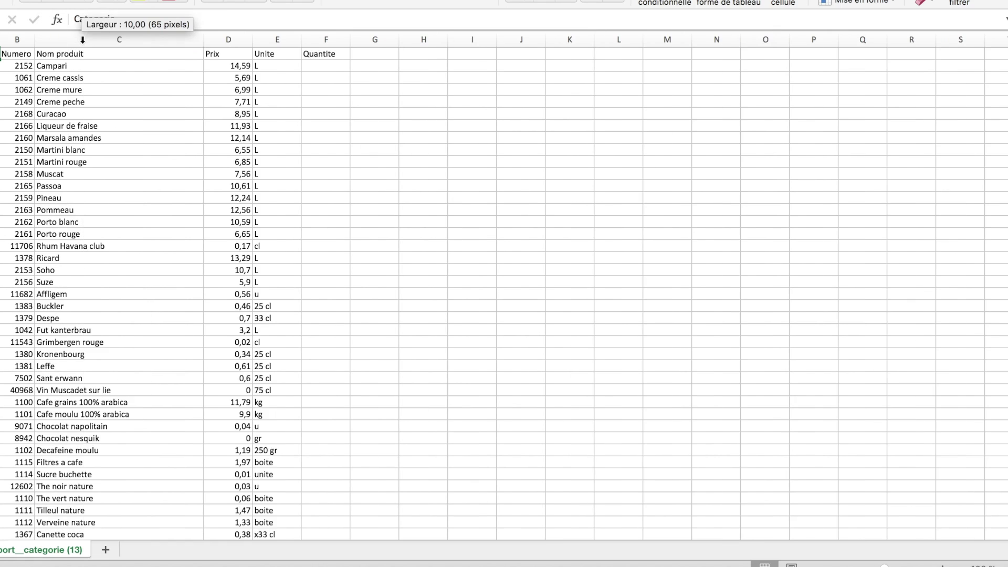
Step: Enter the quantities 1 for Campari, 2 for Creme cassis, 1 for Creme mure and 1,5 for Creme peche
{"action": "left_click", "coordinate": [324, 65]}
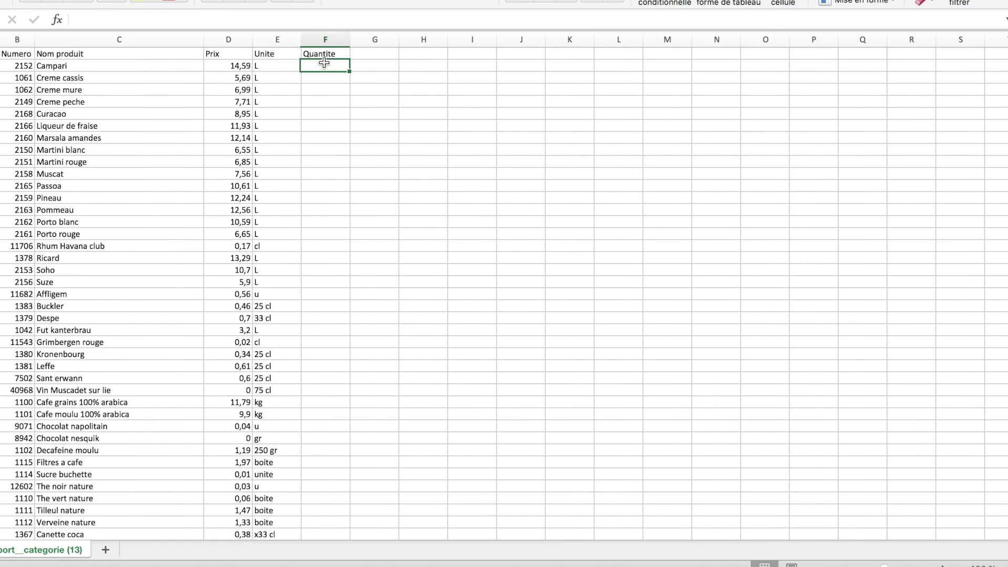
{"action": "left_click", "coordinate": [324, 343]}
{"action": "left_click", "coordinate": [325, 118]}
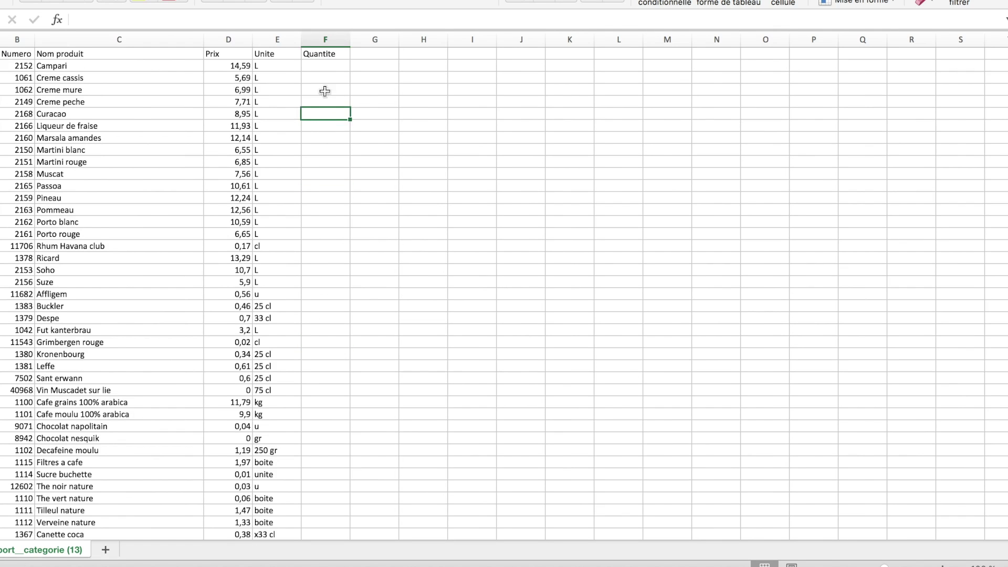
{"action": "left_click", "coordinate": [322, 73]}
{"action": "left_click", "coordinate": [322, 64]}
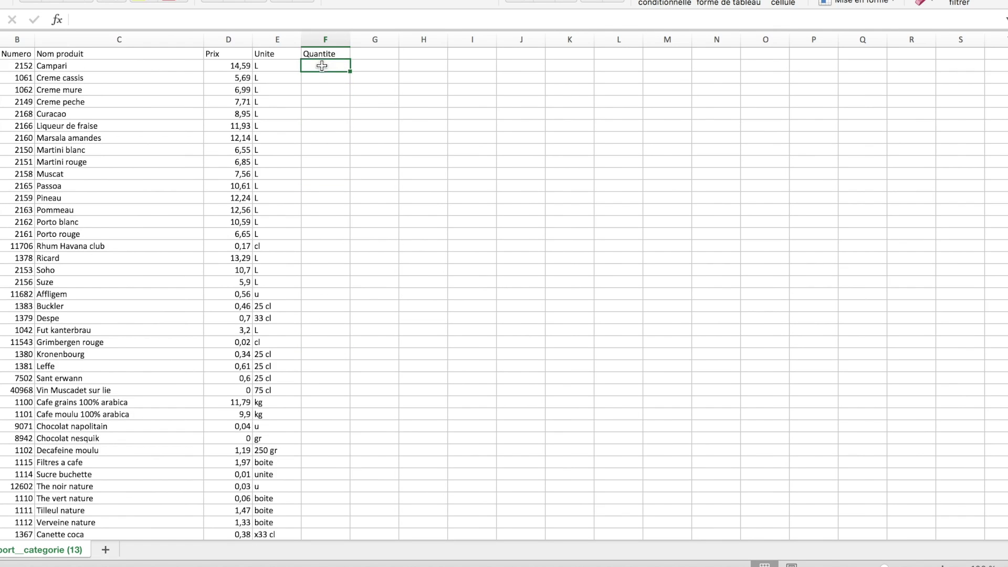
{"action": "type", "text": "1"}
{"action": "left_click", "coordinate": [321, 75]}
{"action": "type", "text": "2"}
{"action": "left_click", "coordinate": [320, 90]}
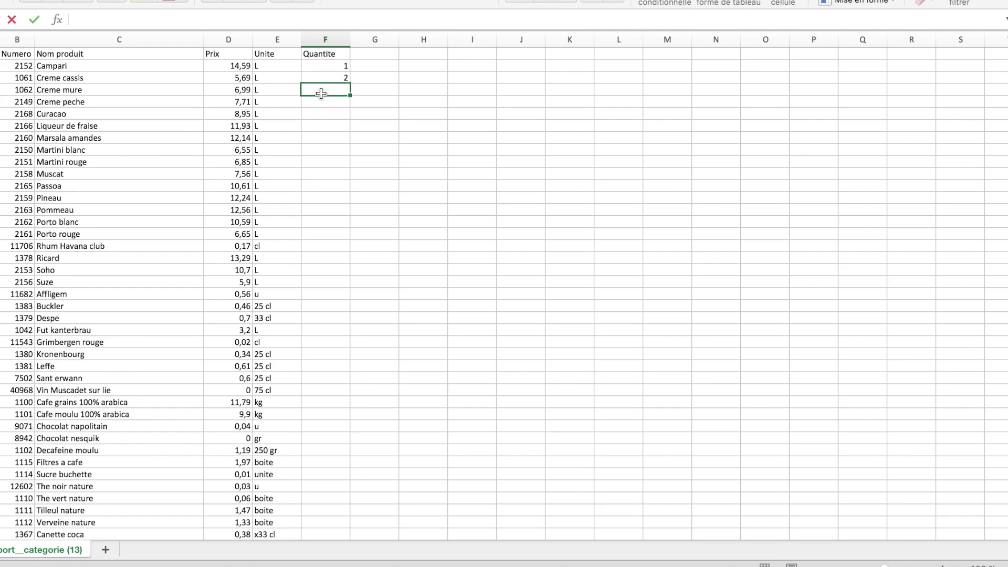
{"action": "type", "text": "1"}
{"action": "left_click", "coordinate": [325, 112]}
{"action": "left_click", "coordinate": [328, 103]}
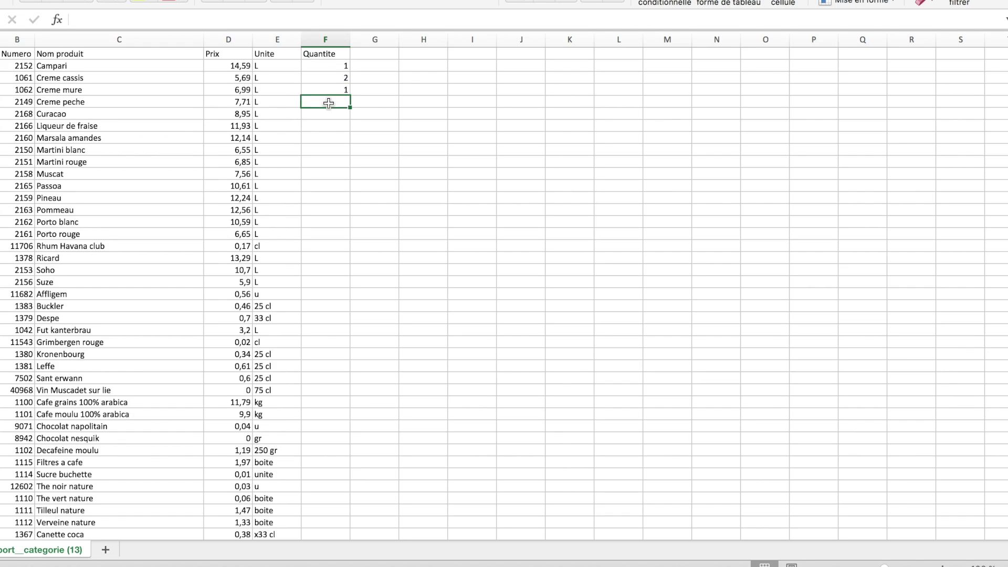
{"action": "type", "text": "1,5"}
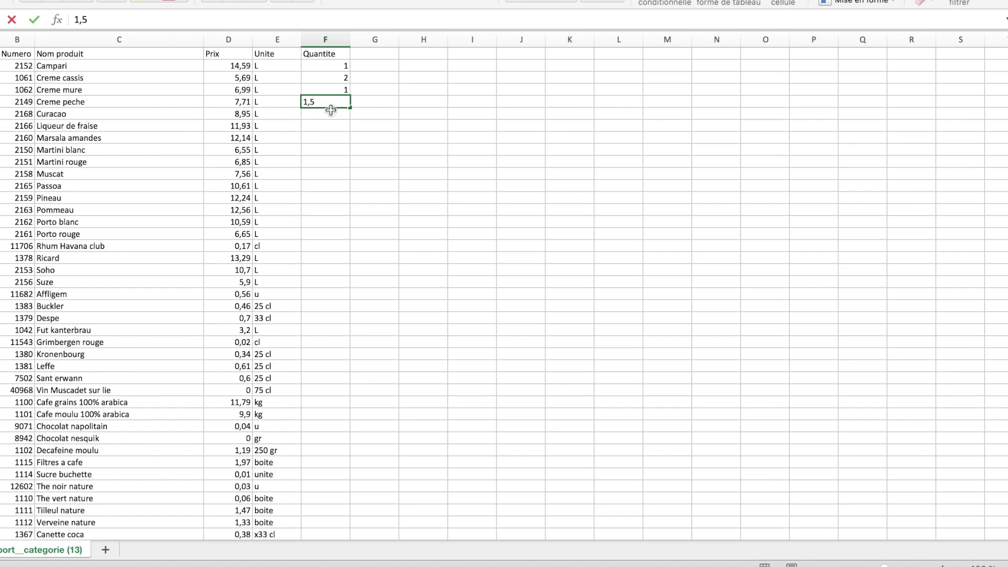
{"action": "left_click", "coordinate": [332, 126]}
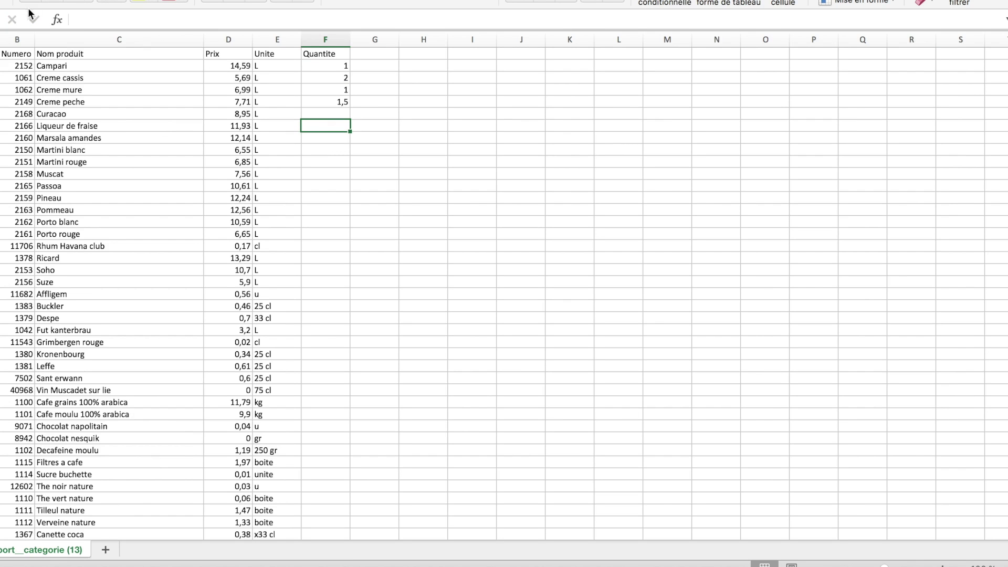
Step: Save and close the CSV file, and dismiss the inventory export dialog back in Koust
{"action": "key", "text": "super+w"}
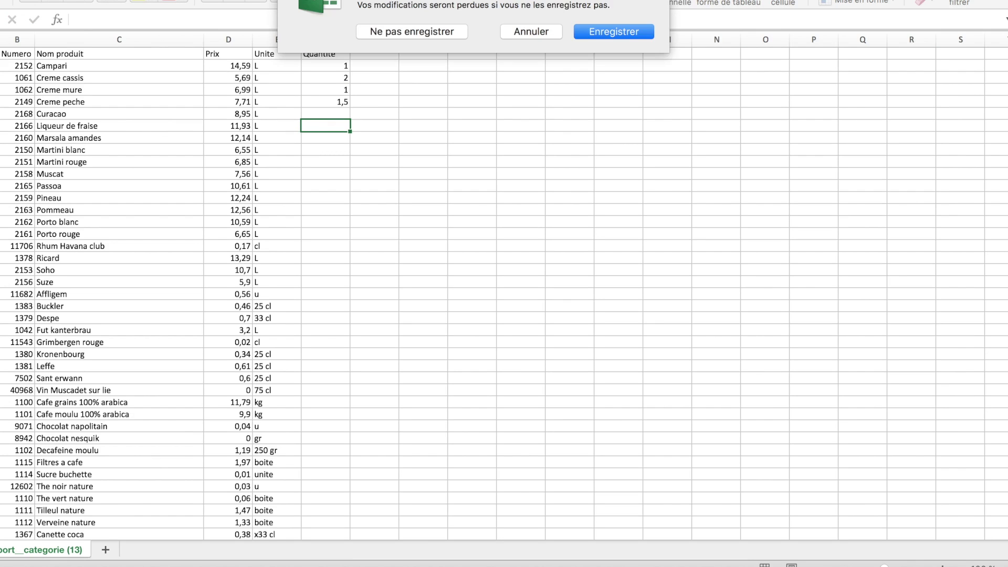
{"action": "left_click", "coordinate": [595, 27]}
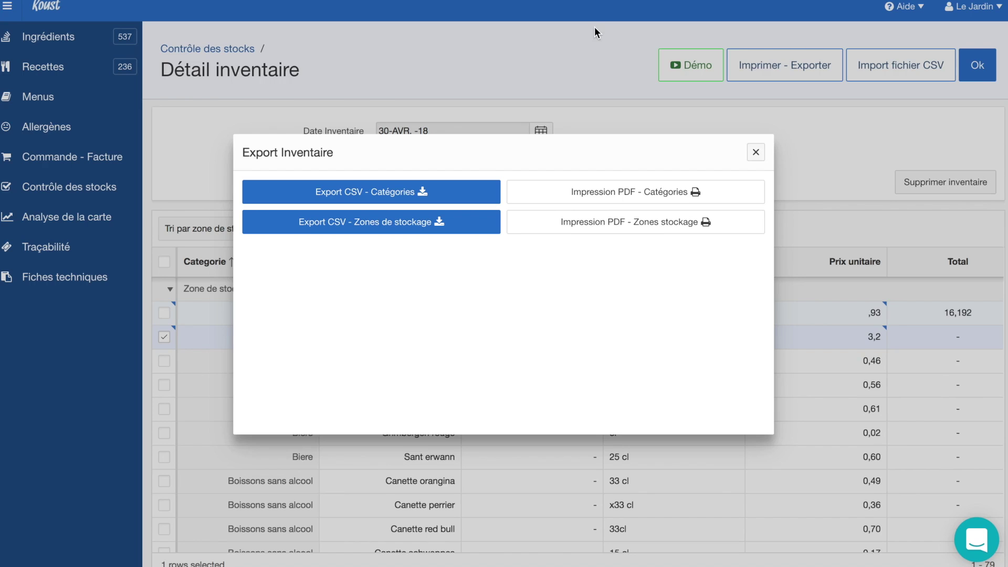
{"action": "left_click", "coordinate": [755, 152]}
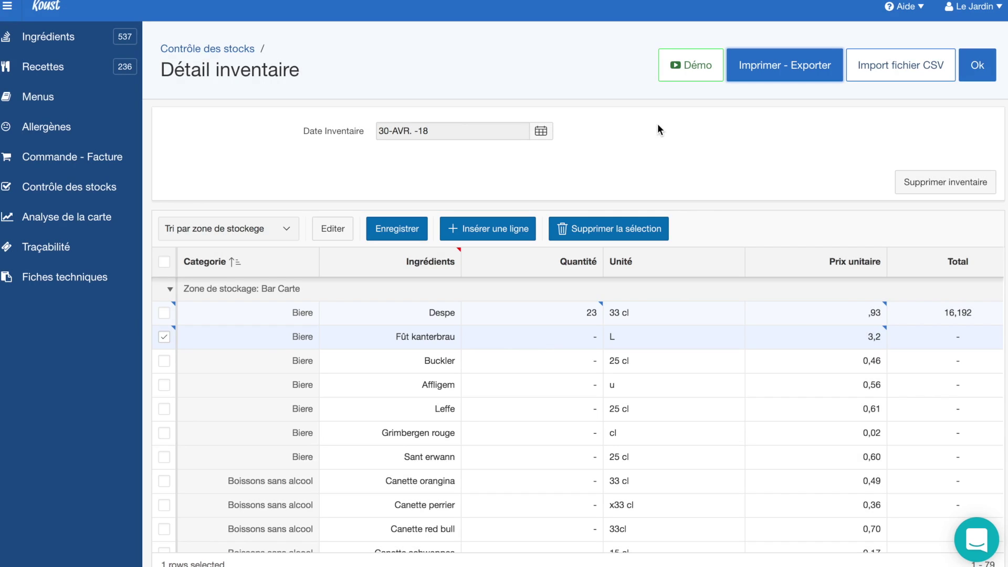
Step: Start a CSV import for the 30-04-18 inventory with the file export__categorie (13).csv and proceed to the column mapping
{"action": "left_click", "coordinate": [896, 74]}
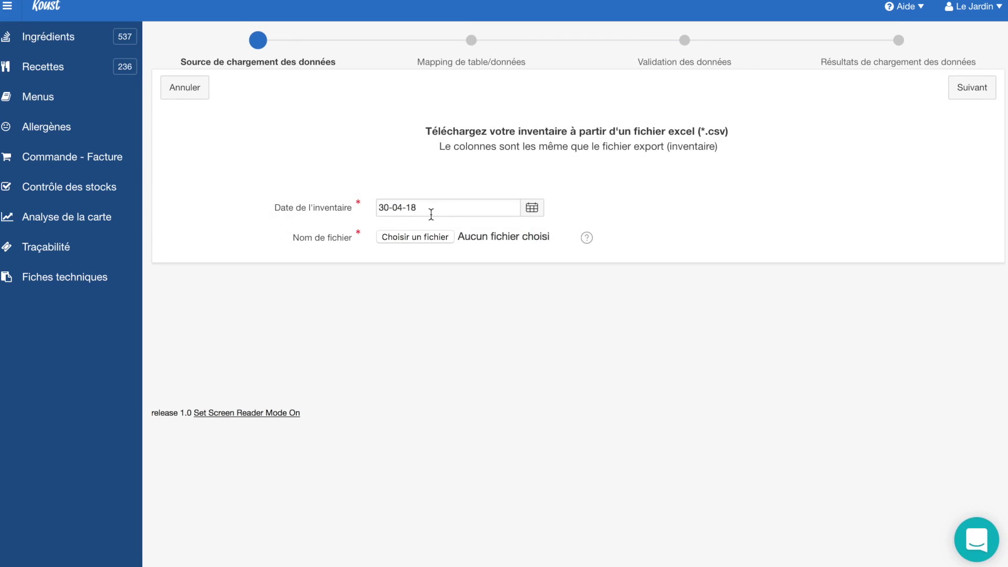
{"action": "left_click", "coordinate": [421, 239]}
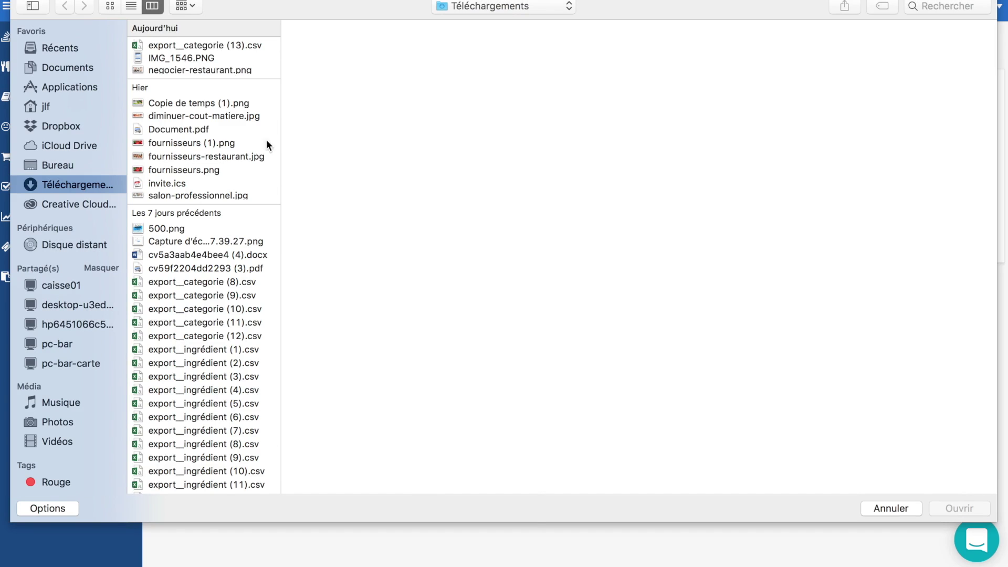
{"action": "left_click", "coordinate": [204, 43]}
{"action": "double_click", "coordinate": [203, 43]}
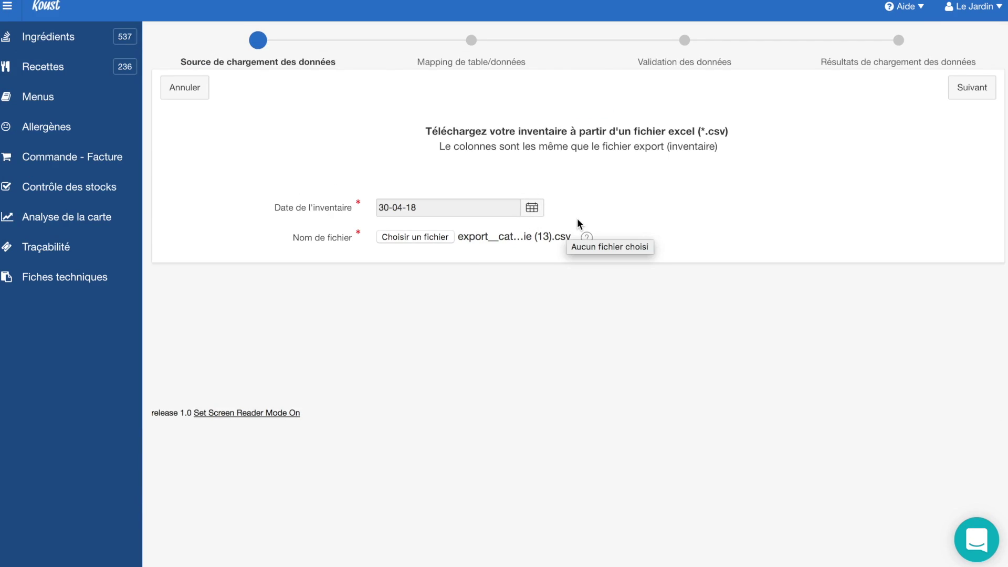
{"action": "left_click", "coordinate": [978, 86]}
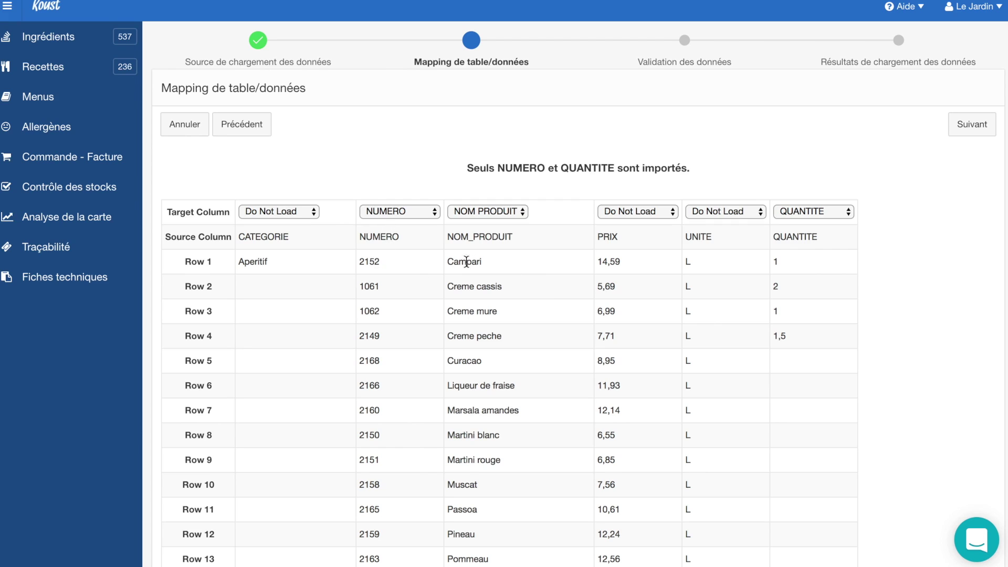
Step: Examine the product names and numbers of the first rows in the import mapping preview
{"action": "double_click", "coordinate": [461, 261]}
{"action": "double_click", "coordinate": [364, 261]}
{"action": "double_click", "coordinate": [367, 286]}
{"action": "left_click", "coordinate": [369, 262]}
Step: Keep the PRIX and UNITE columns on Do Not Load and run the import through validation to its results
{"action": "left_click", "coordinate": [634, 215]}
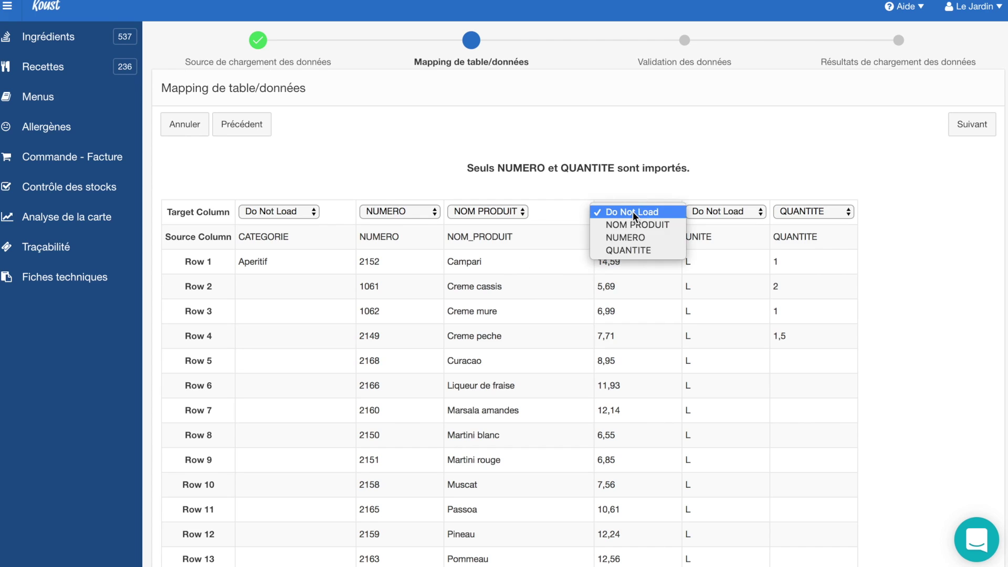
{"action": "left_click", "coordinate": [635, 215]}
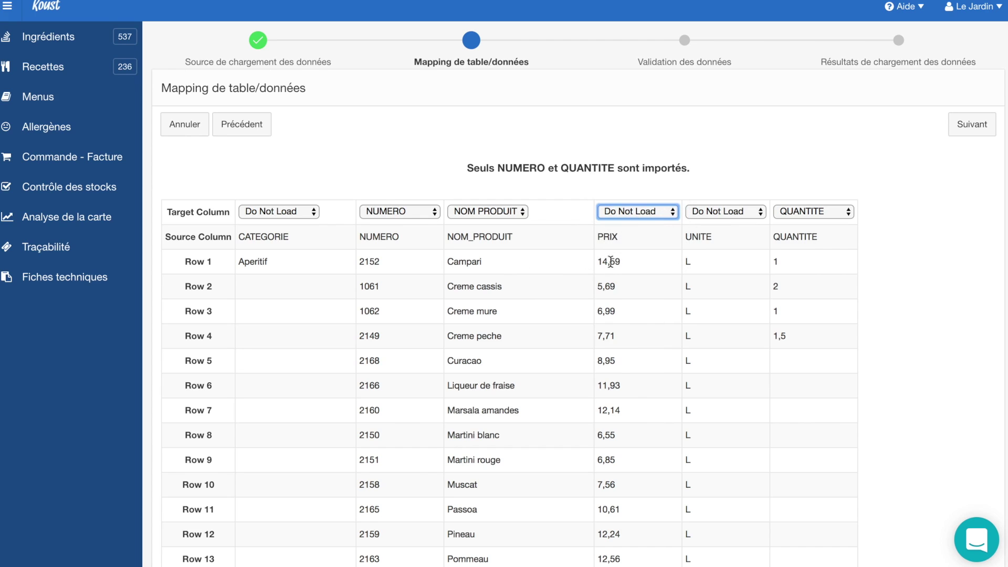
{"action": "left_click", "coordinate": [698, 213]}
{"action": "left_click", "coordinate": [700, 212]}
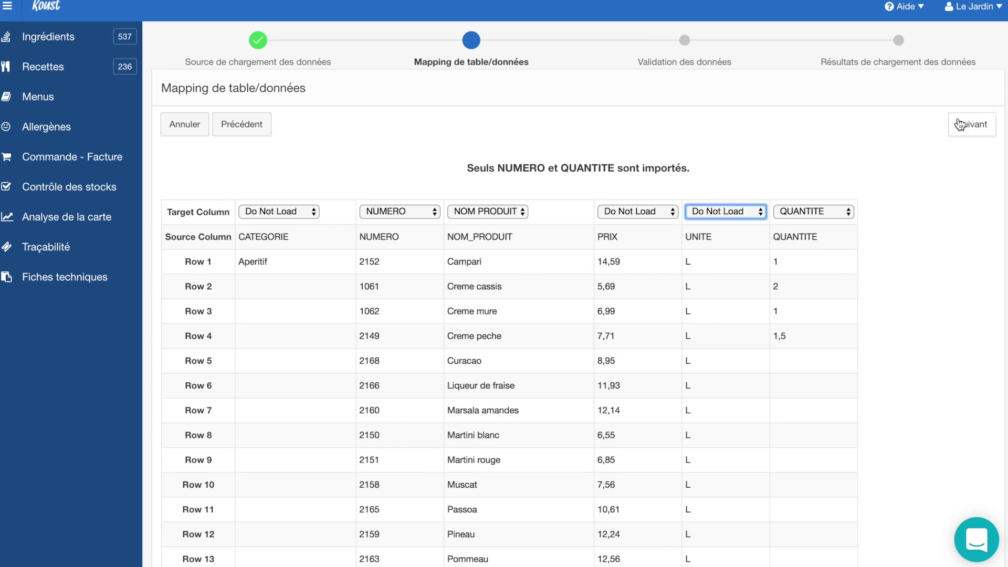
{"action": "left_click", "coordinate": [973, 124]}
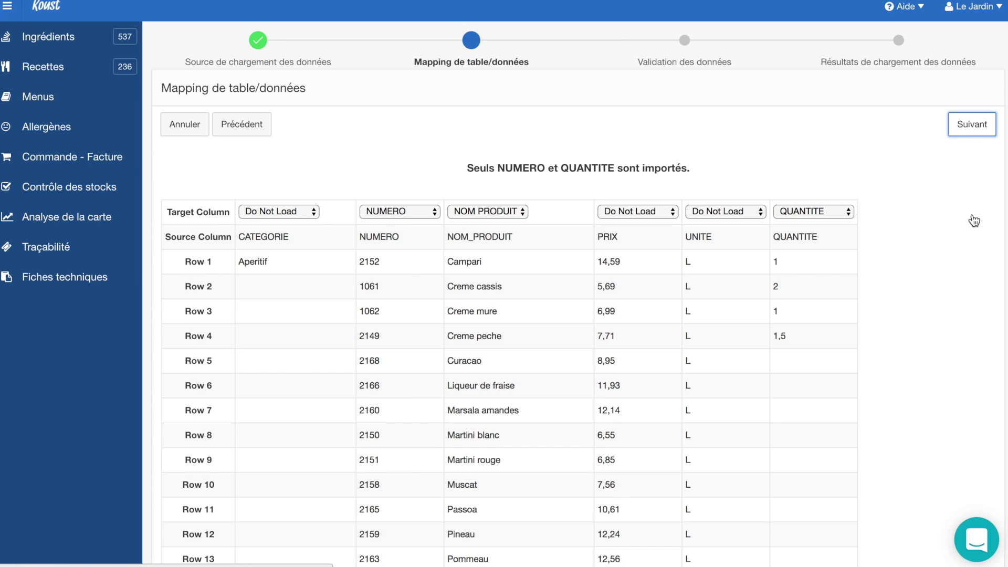
{"action": "left_click", "coordinate": [973, 125]}
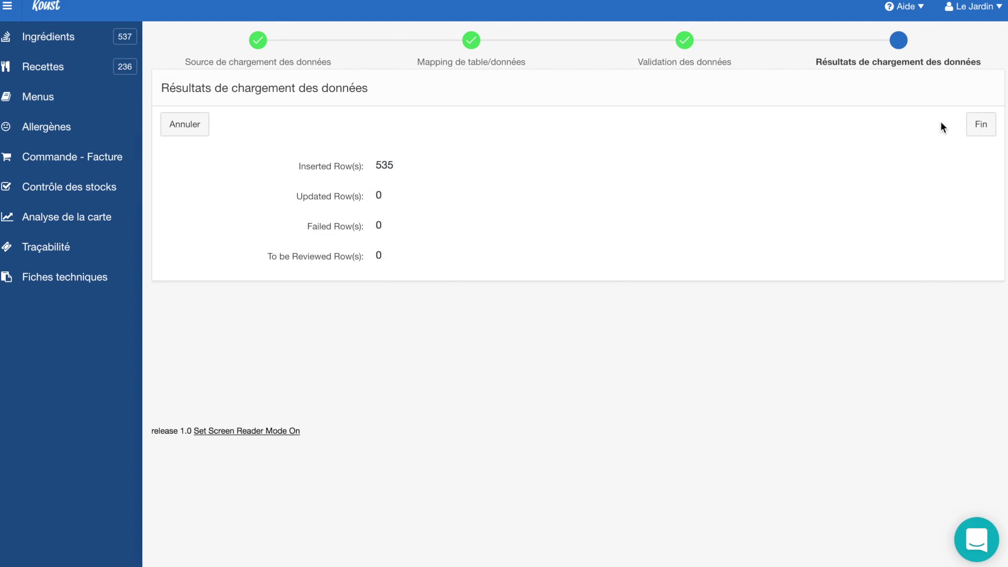
Step: Finish the CSV import and sort the 30-AVR.-18 inventory lines by category (Tri par Catégorie)
{"action": "left_click", "coordinate": [979, 127]}
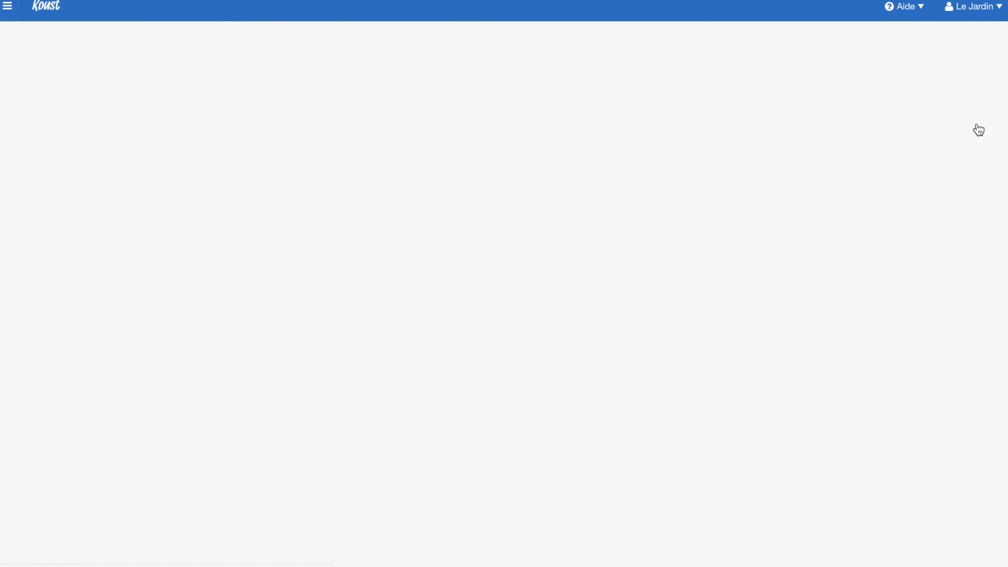
{"action": "left_click", "coordinate": [399, 224]}
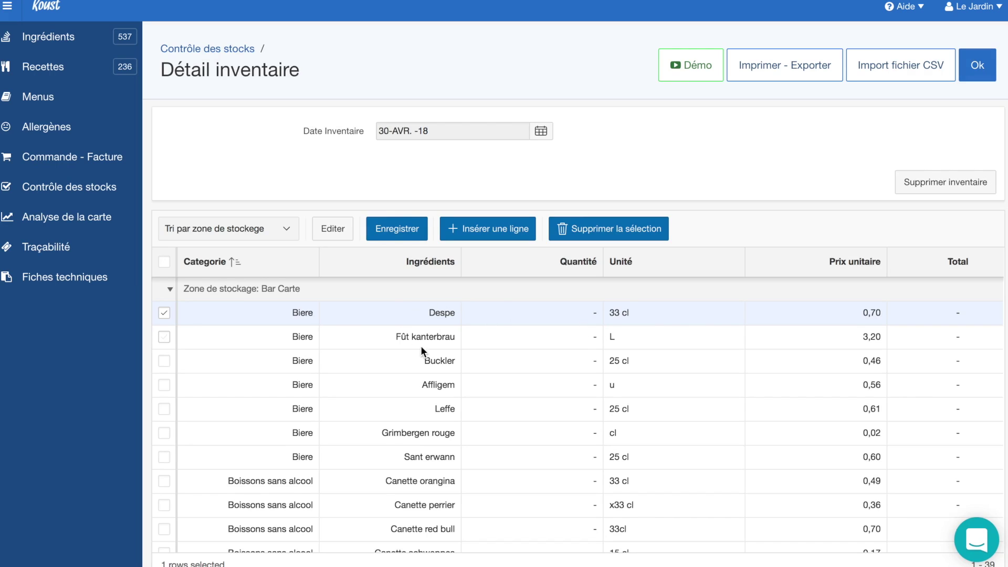
{"action": "left_click", "coordinate": [283, 230]}
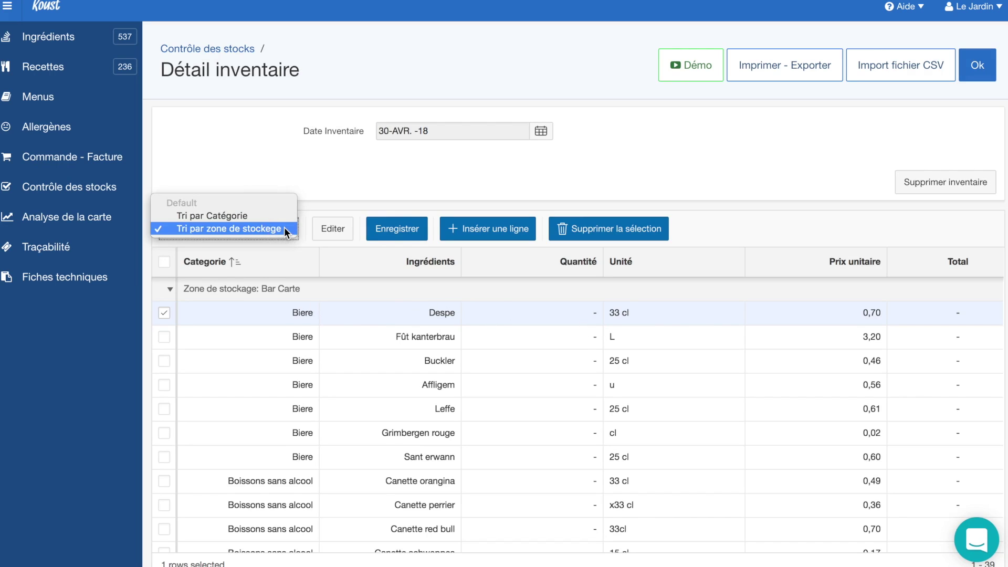
{"action": "left_click", "coordinate": [282, 216]}
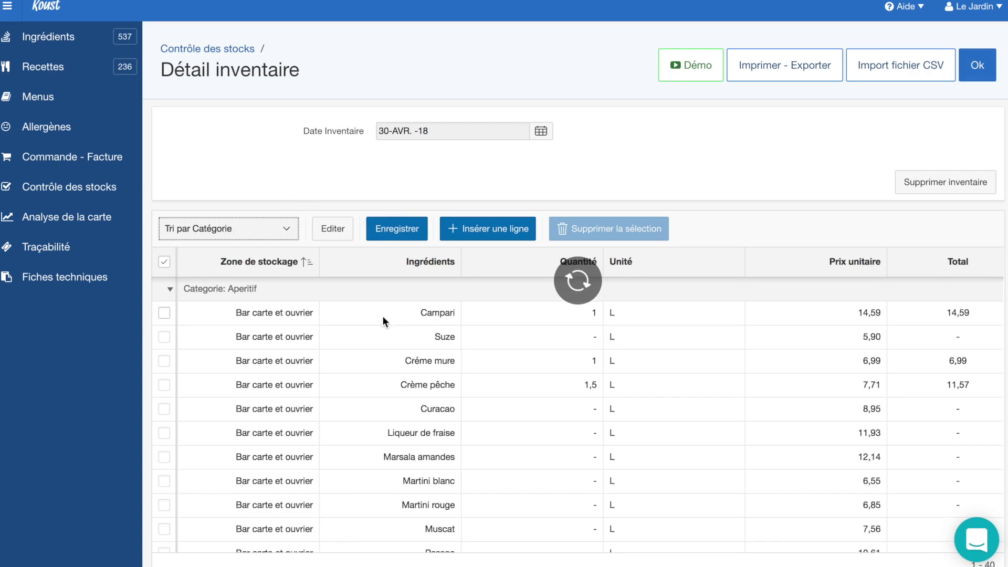
Step: Check the imported quantities of the Aperitif products, including Créme mure, Crème pêche, Crème cassis and Passoa, and look through the lines further down
{"action": "double_click", "coordinate": [590, 362]}
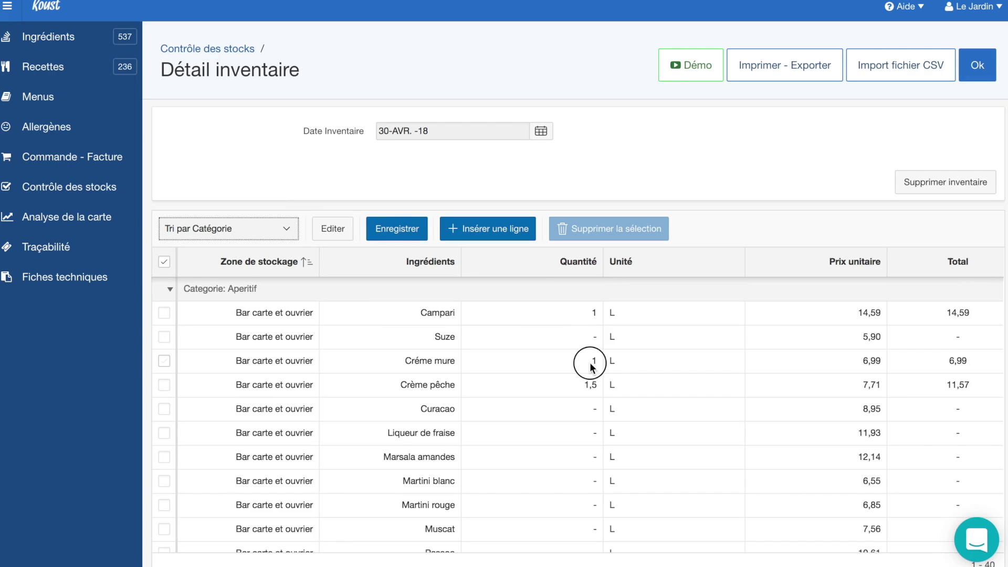
{"action": "left_click", "coordinate": [590, 384]}
{"action": "scroll", "coordinate": [591, 381], "scroll_direction": "down", "scroll_amount": 5}
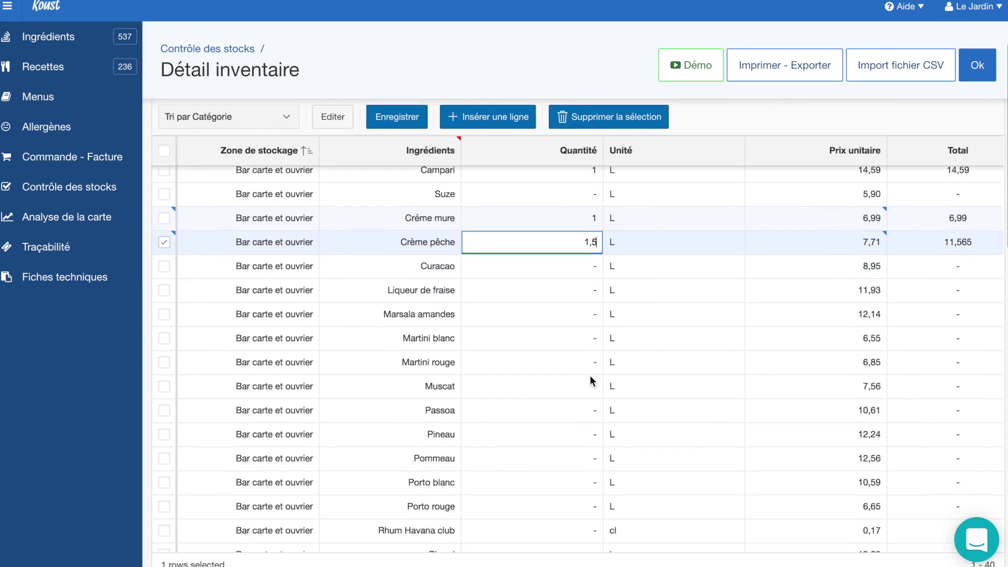
{"action": "scroll", "coordinate": [592, 380], "scroll_direction": "down", "scroll_amount": 2}
{"action": "left_click", "coordinate": [591, 469]}
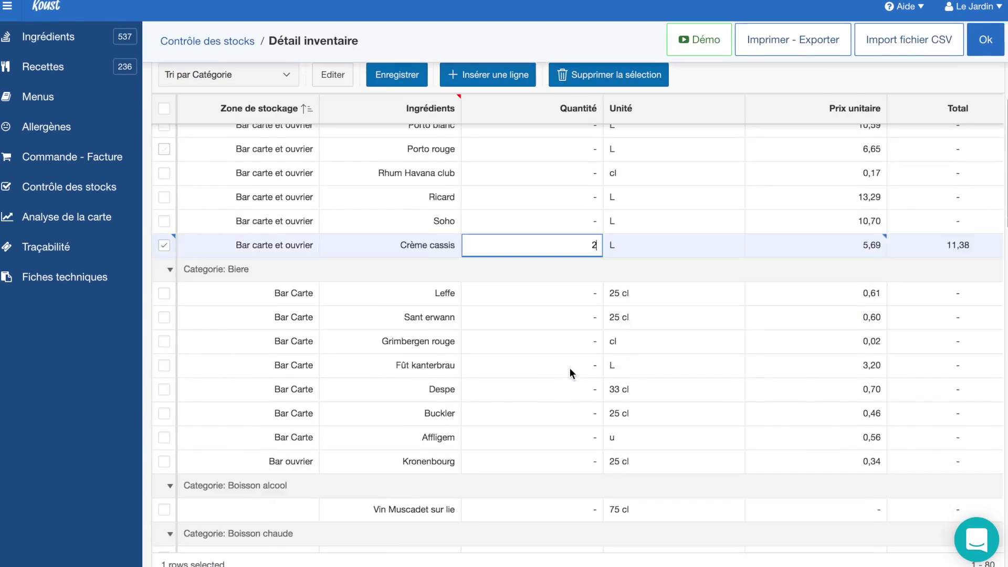
{"action": "scroll", "coordinate": [606, 193], "scroll_direction": "up", "scroll_amount": 5}
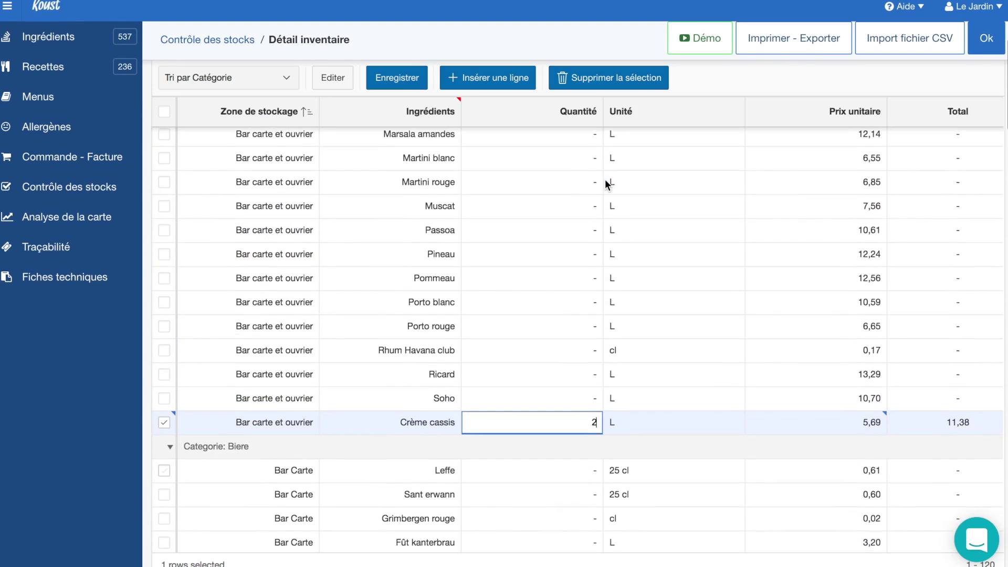
{"action": "left_click", "coordinate": [597, 237]}
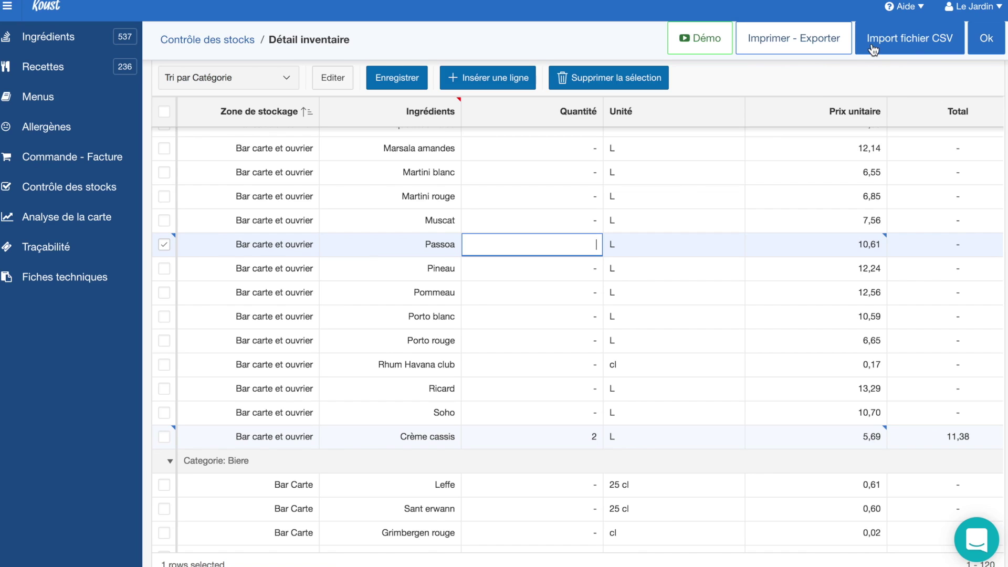
{"action": "scroll", "coordinate": [790, 213], "scroll_direction": "down", "scroll_amount": 5}
{"action": "scroll", "coordinate": [791, 215], "scroll_direction": "down", "scroll_amount": 15}
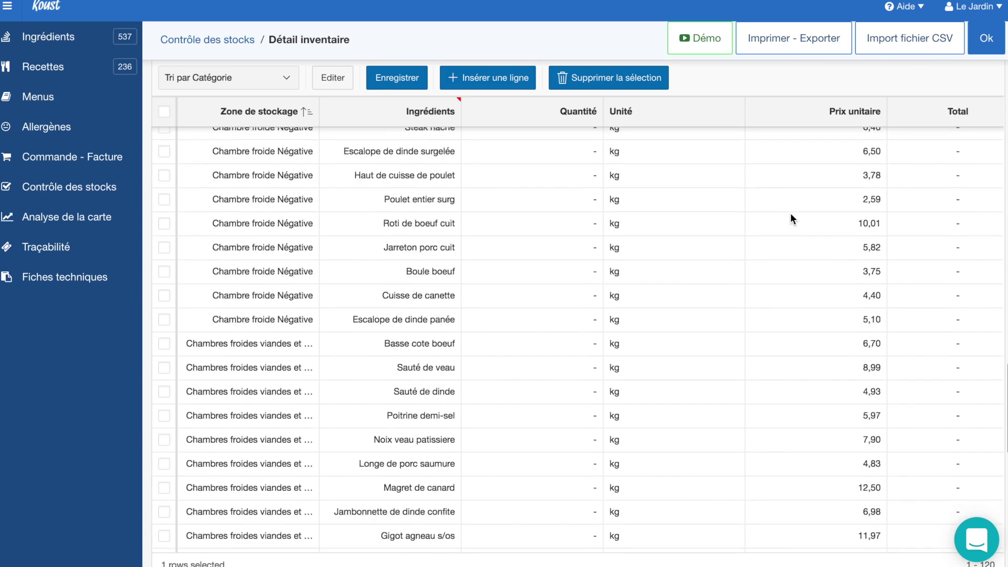